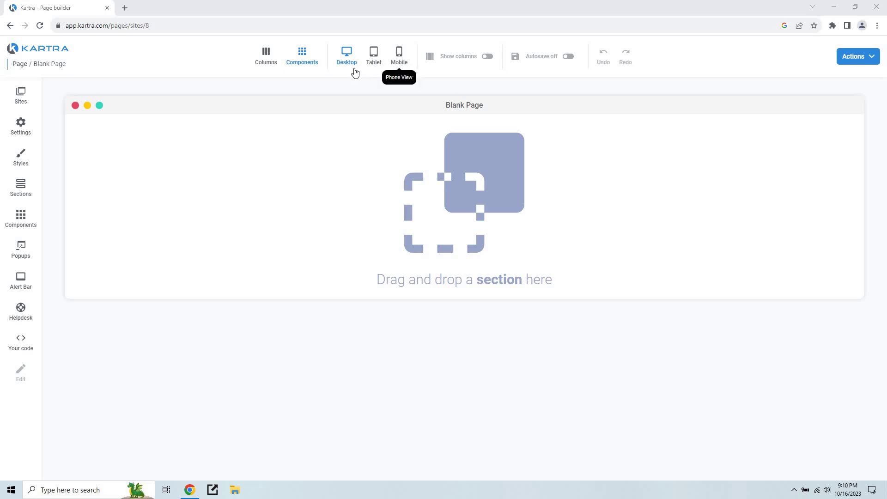
Step: Look through the page's site assignment options and tracking code settings, then close them
{"action": "left_click", "coordinate": [25, 97]}
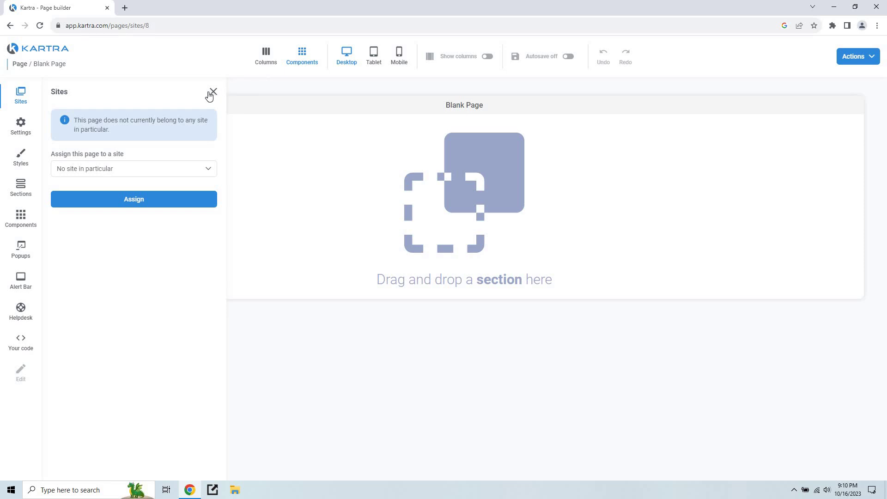
{"action": "left_click", "coordinate": [25, 129]}
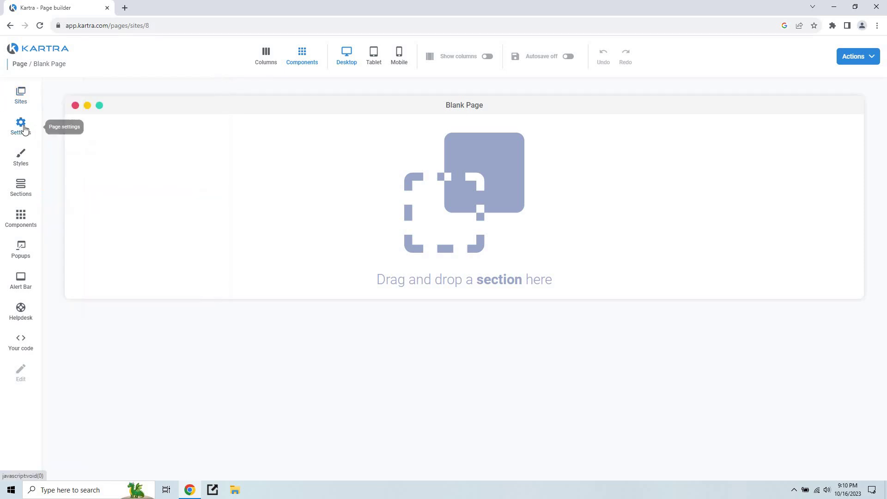
{"action": "left_click", "coordinate": [23, 129]}
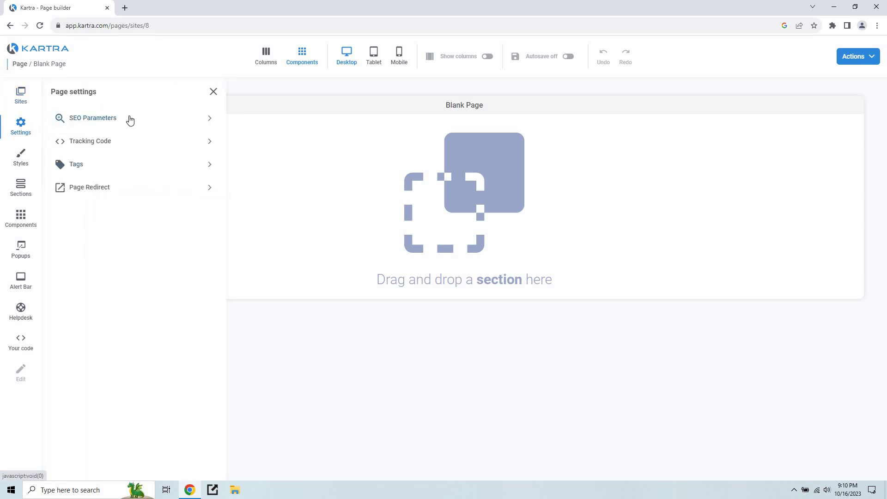
{"action": "left_click", "coordinate": [139, 147]}
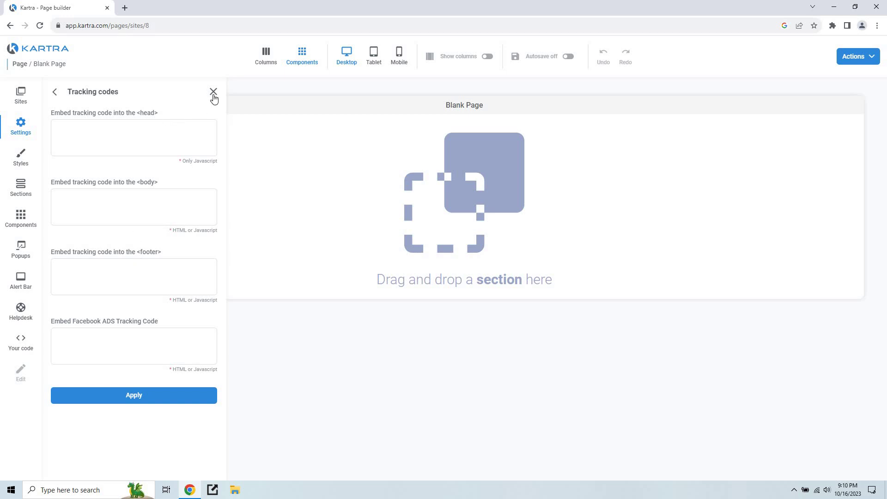
{"action": "left_click", "coordinate": [20, 161]}
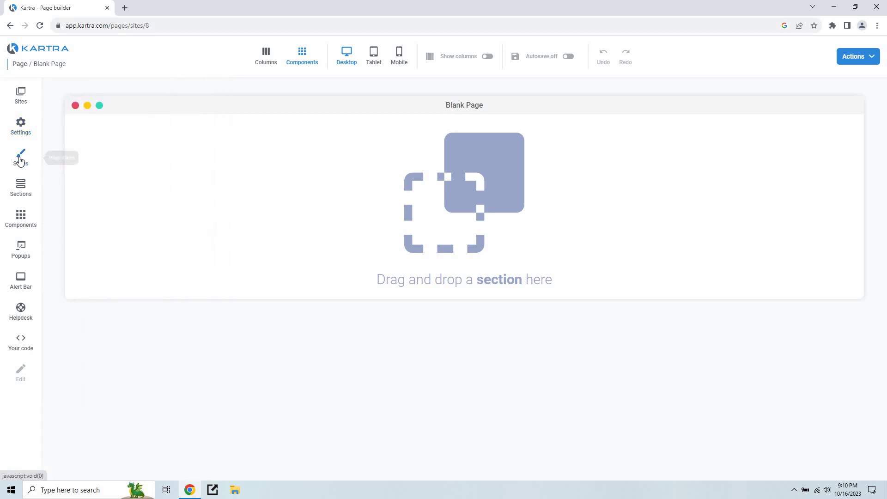
Step: Review the page styles (component fonts, font families, sizes, custom CSS), then list section categories
{"action": "left_click", "coordinate": [20, 160]}
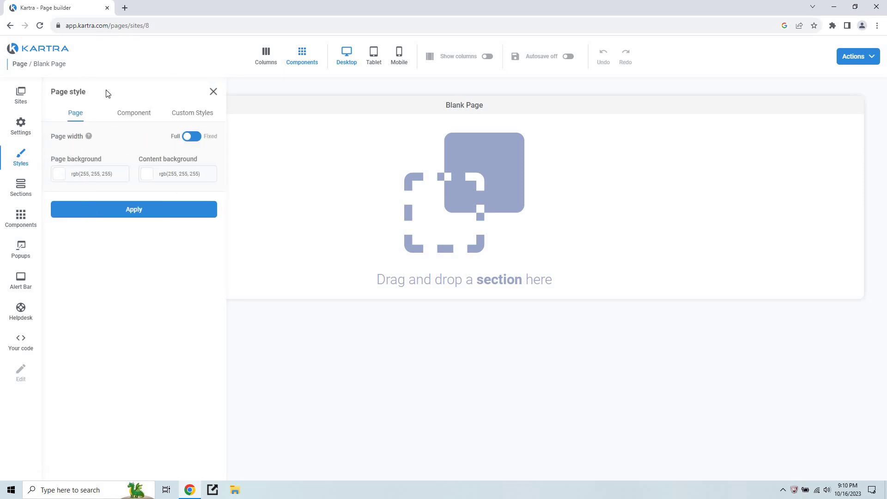
{"action": "left_click", "coordinate": [126, 115]}
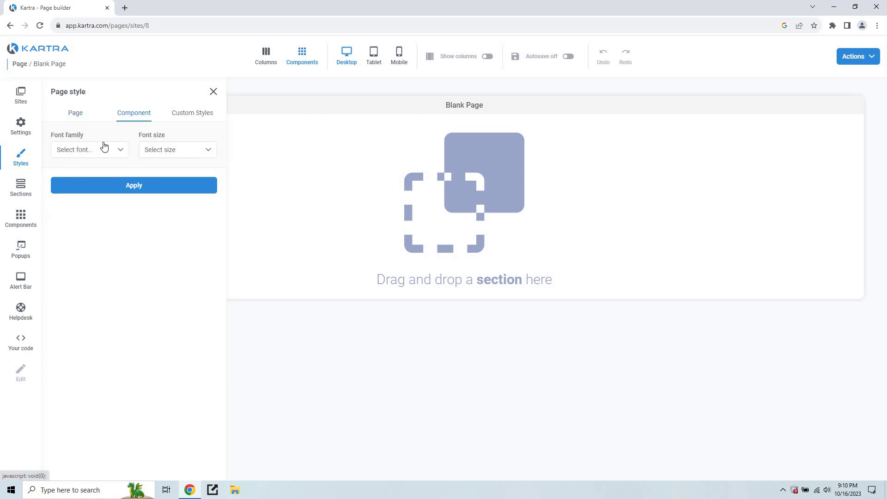
{"action": "left_click", "coordinate": [107, 149]}
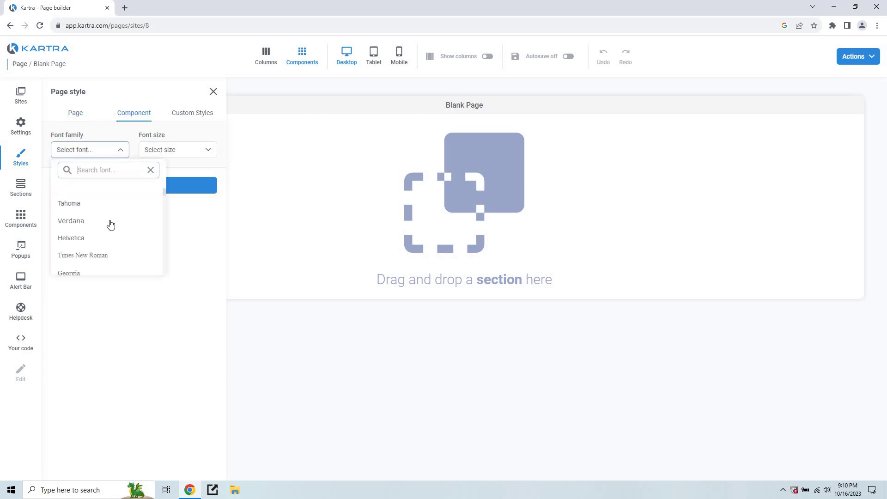
{"action": "scroll", "coordinate": [110, 224], "scroll_direction": "down", "scroll_amount": 5}
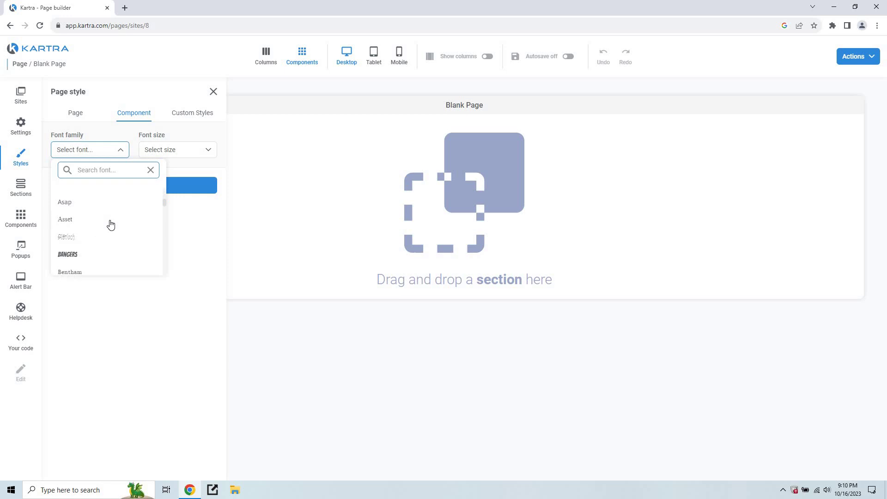
{"action": "left_click", "coordinate": [170, 152]}
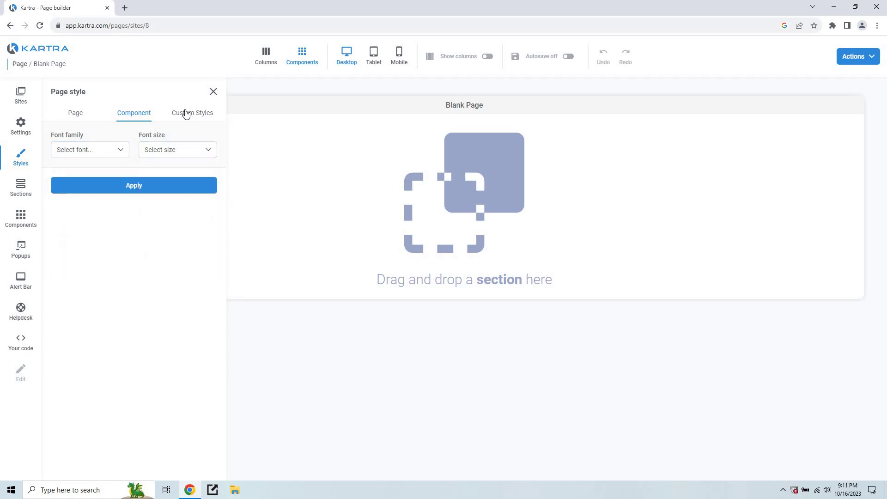
{"action": "left_click", "coordinate": [186, 113]}
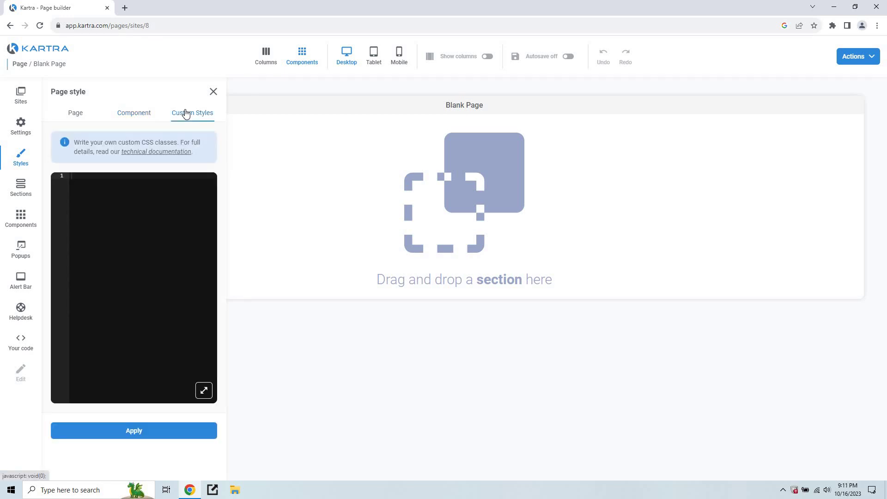
{"action": "left_click", "coordinate": [74, 116]}
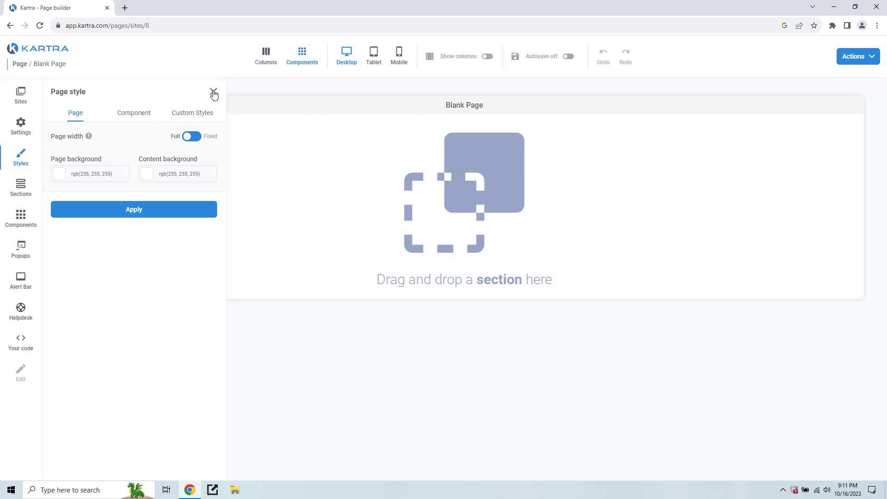
{"action": "left_click", "coordinate": [24, 188]}
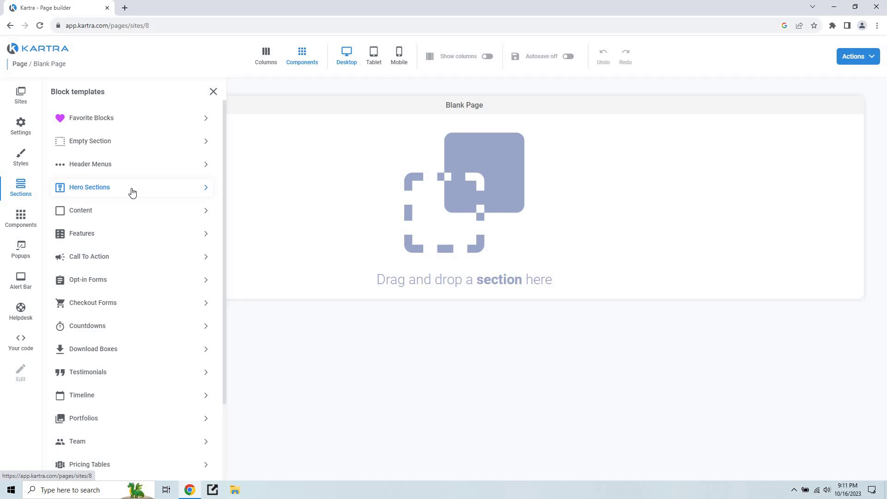
Step: Drop the green Creative Designer template from Hero Sections onto the blank page
{"action": "left_click", "coordinate": [132, 192]}
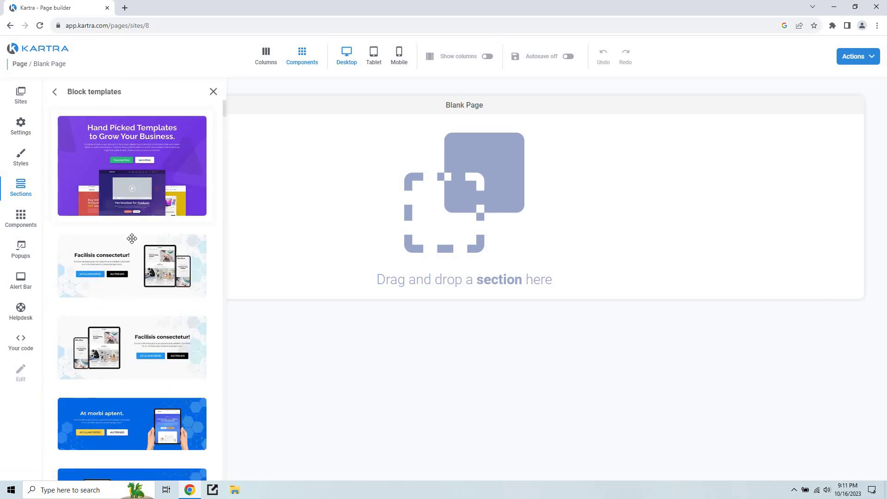
{"action": "scroll", "coordinate": [130, 183], "scroll_direction": "down", "scroll_amount": 5}
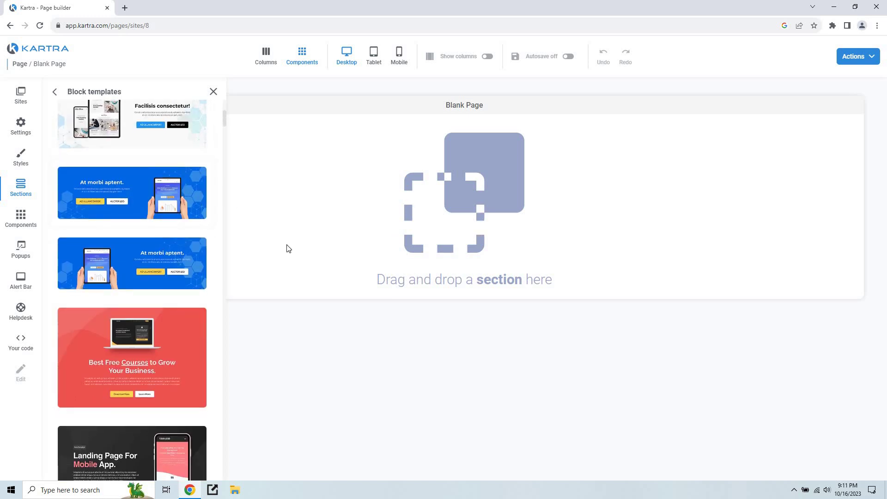
{"action": "scroll", "coordinate": [168, 237], "scroll_direction": "down", "scroll_amount": 1}
{"action": "scroll", "coordinate": [168, 237], "scroll_direction": "down", "scroll_amount": 10}
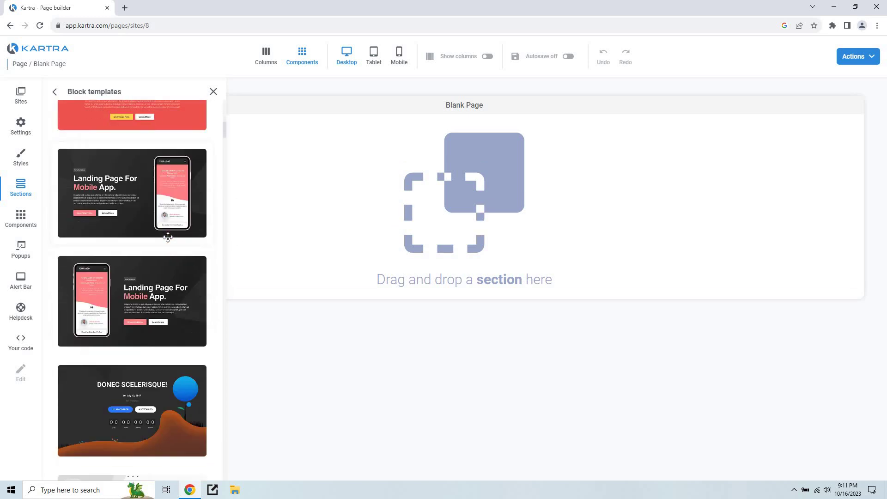
{"action": "scroll", "coordinate": [167, 236], "scroll_direction": "down", "scroll_amount": 10}
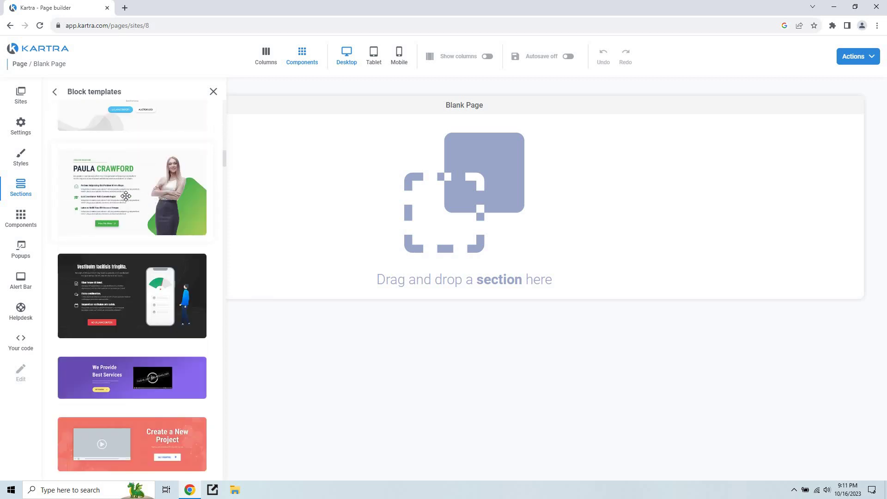
{"action": "left_click_drag", "start_coordinate": [267, 191], "coordinate": [451, 198]}
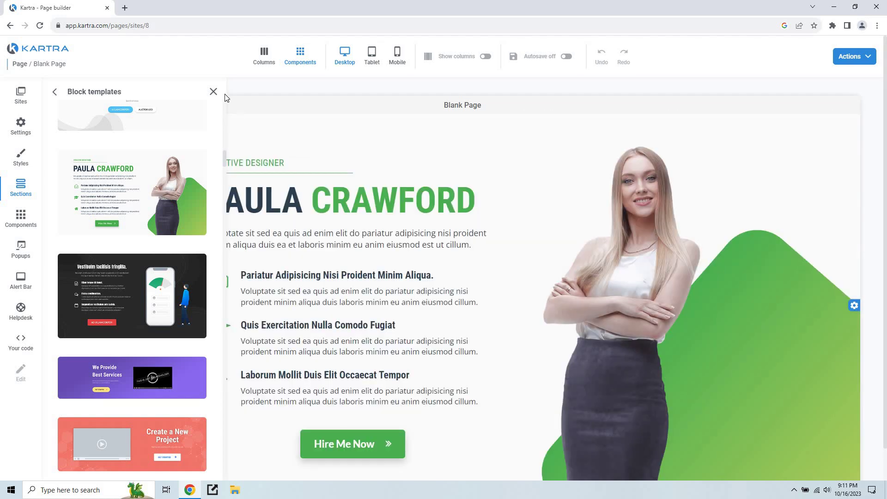
{"action": "left_click", "coordinate": [214, 92]}
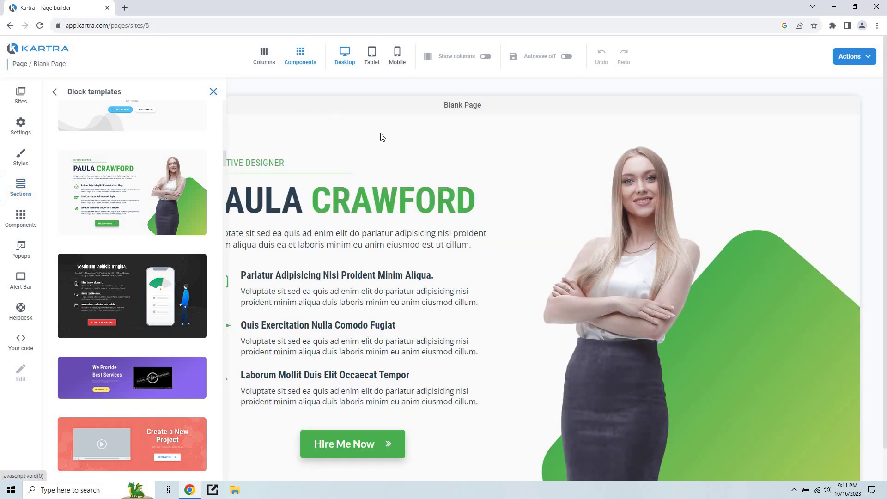
Step: Replace the hero heading's placeholder name with the owner's first name and surname
{"action": "double_click", "coordinate": [291, 197]}
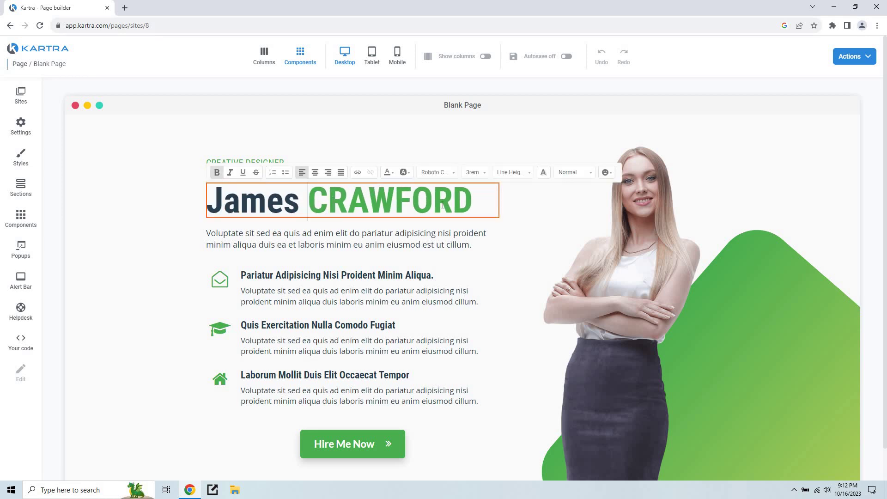
{"action": "left_click_drag", "start_coordinate": [328, 204], "coordinate": [463, 206]}
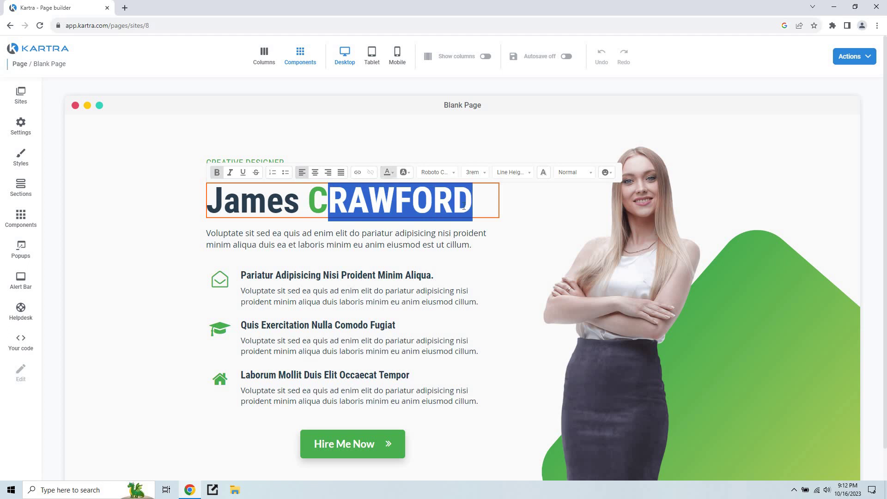
{"action": "type", "text": "N"}
{"action": "key", "text": "BackSpace"}
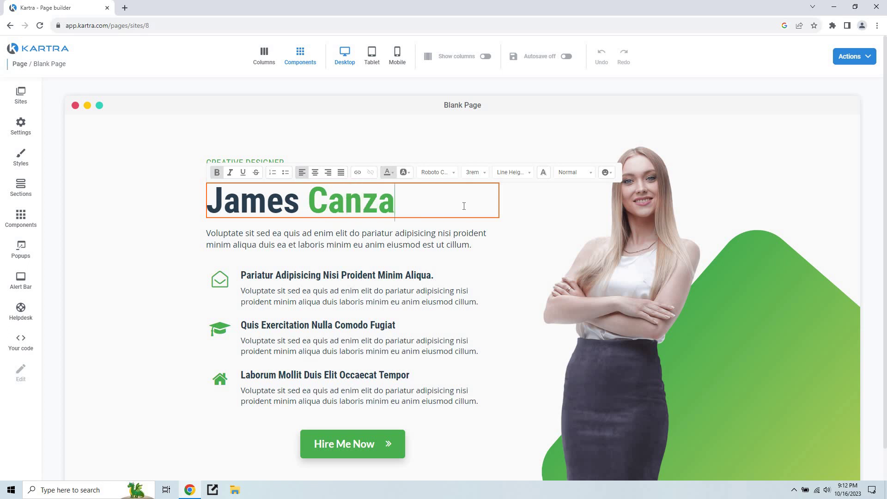
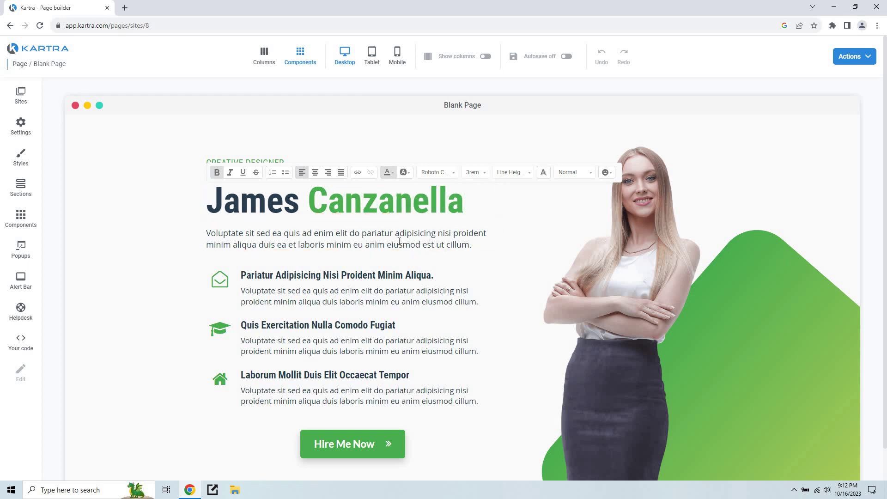
{"action": "triple_click", "coordinate": [401, 239]}
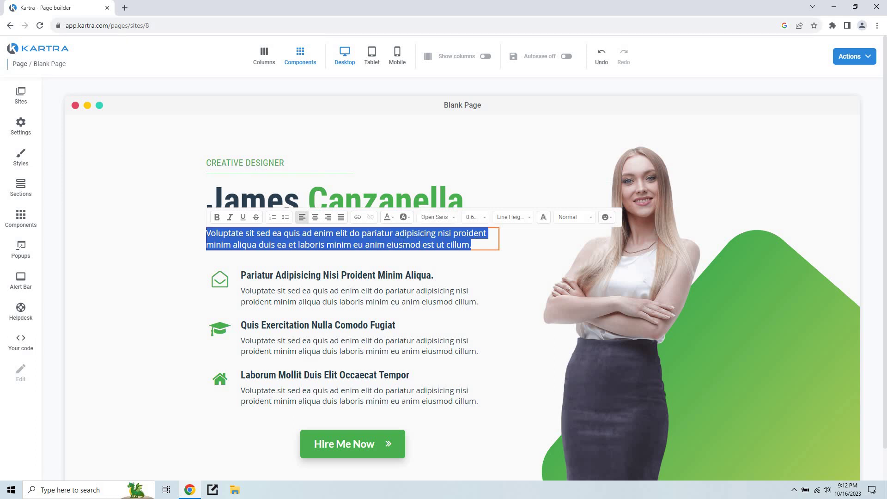
{"action": "left_click", "coordinate": [625, 279]}
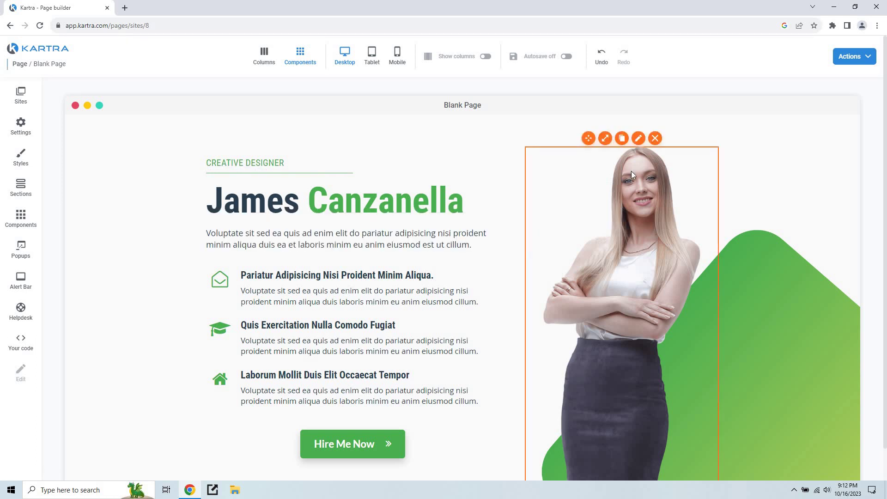
{"action": "left_click", "coordinate": [638, 143]}
{"action": "scroll", "coordinate": [637, 203], "scroll_direction": "down", "scroll_amount": 1}
{"action": "left_click", "coordinate": [638, 111]}
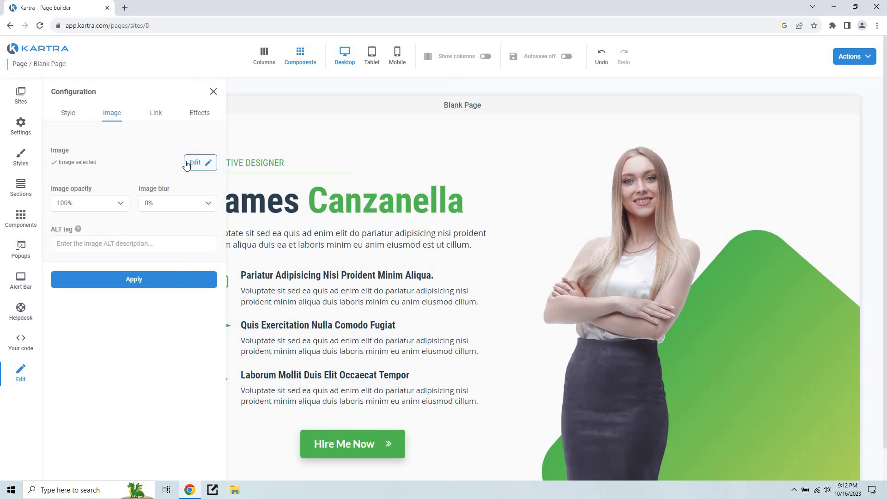
{"action": "left_click", "coordinate": [214, 93]}
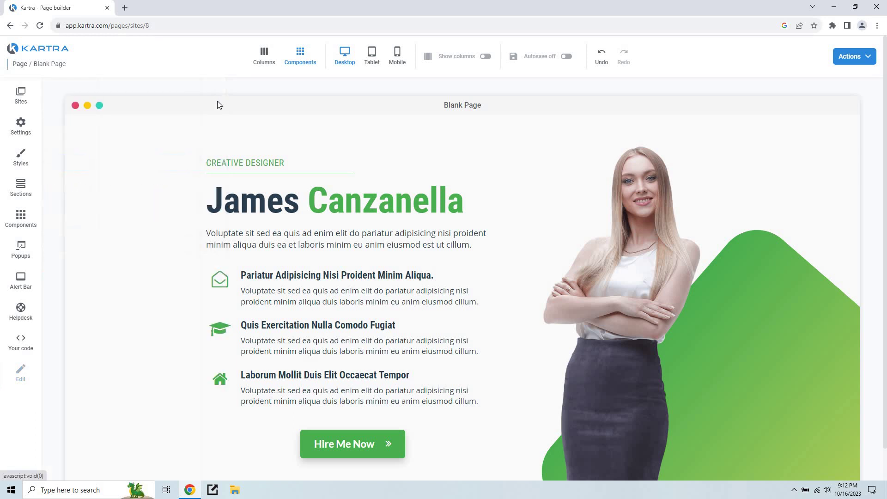
Step: Open the Hero Sections templates and scroll through them
{"action": "left_click", "coordinate": [22, 188]}
{"action": "left_click", "coordinate": [105, 190]}
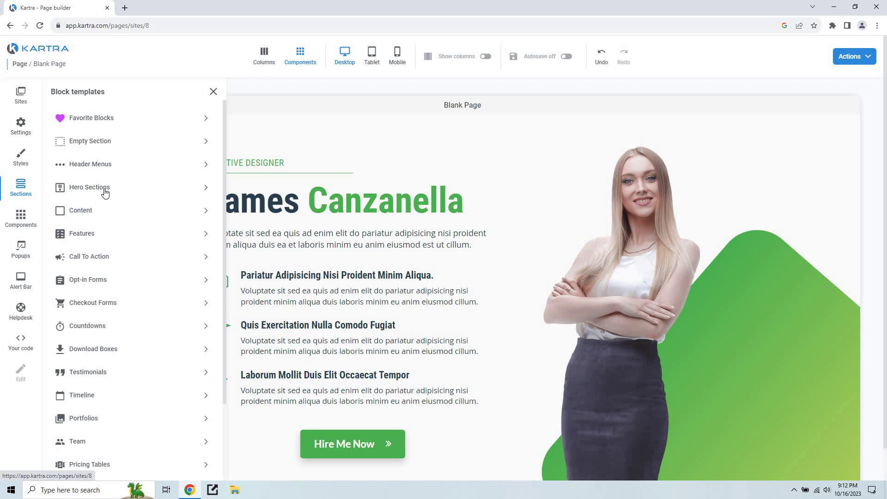
{"action": "scroll", "coordinate": [157, 218], "scroll_direction": "down", "scroll_amount": 8}
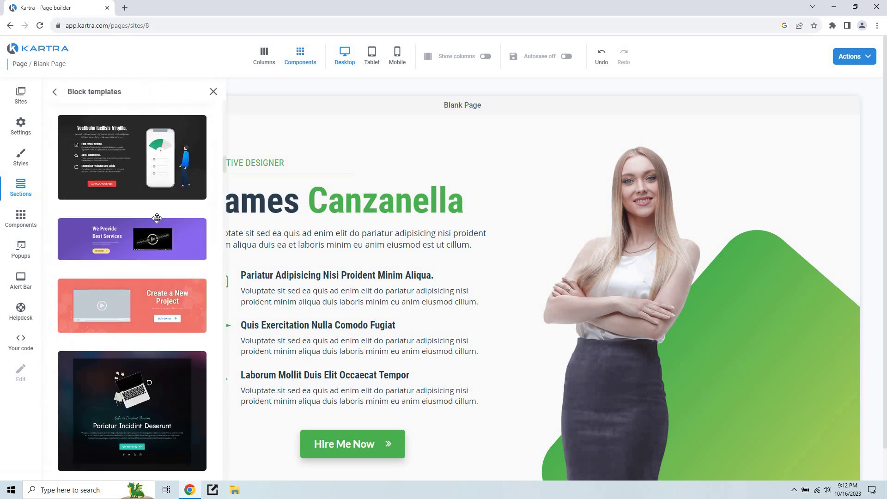
{"action": "scroll", "coordinate": [157, 218], "scroll_direction": "down", "scroll_amount": 15}
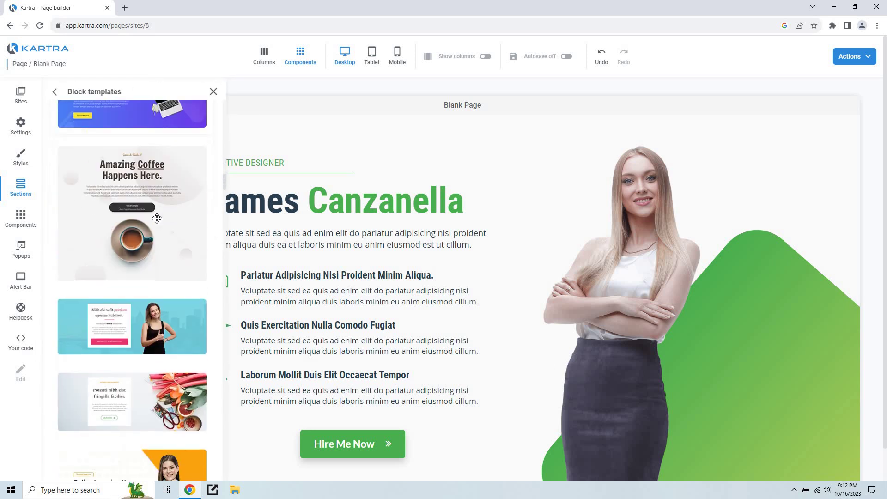
{"action": "scroll", "coordinate": [157, 218], "scroll_direction": "down", "scroll_amount": 15}
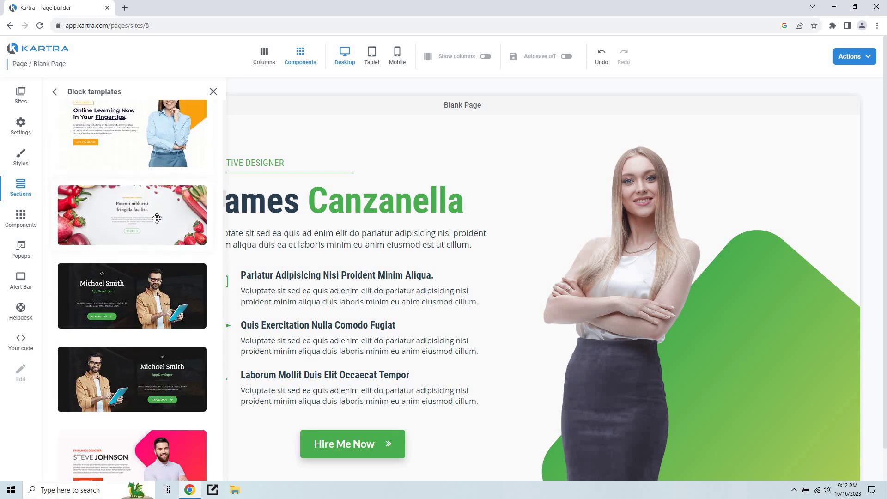
{"action": "scroll", "coordinate": [156, 218], "scroll_direction": "down", "scroll_amount": 15}
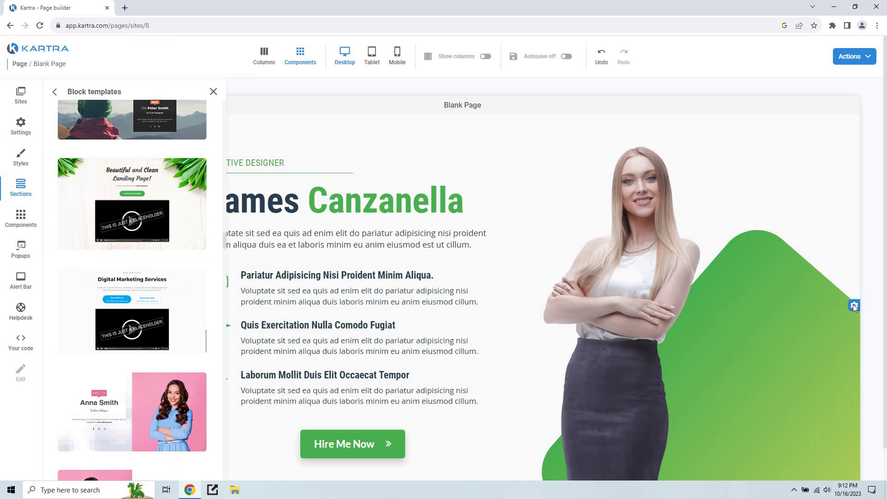
Step: Delete the Creative Designer hero section and confirm the deletion
{"action": "left_click", "coordinate": [854, 306]}
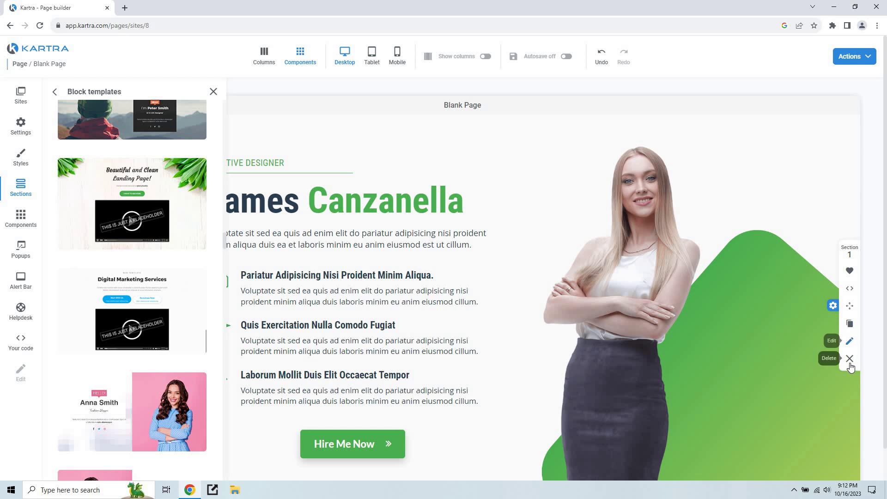
{"action": "left_click", "coordinate": [849, 360]}
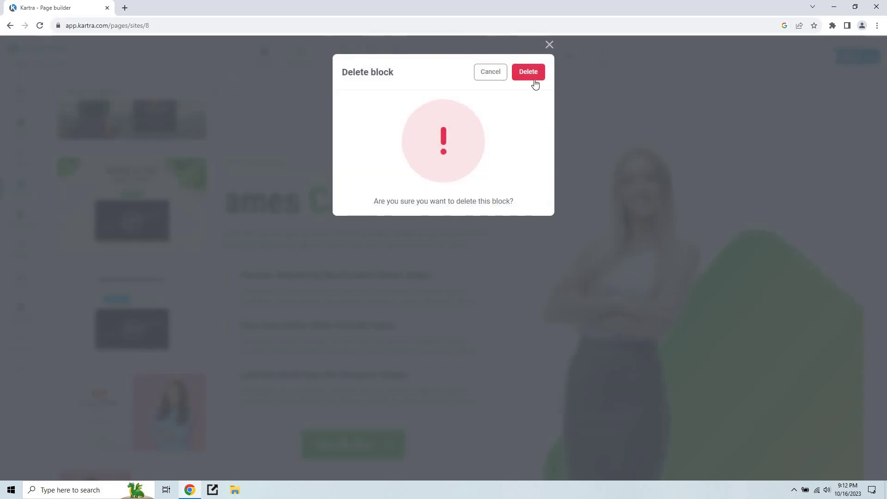
{"action": "left_click", "coordinate": [534, 78]}
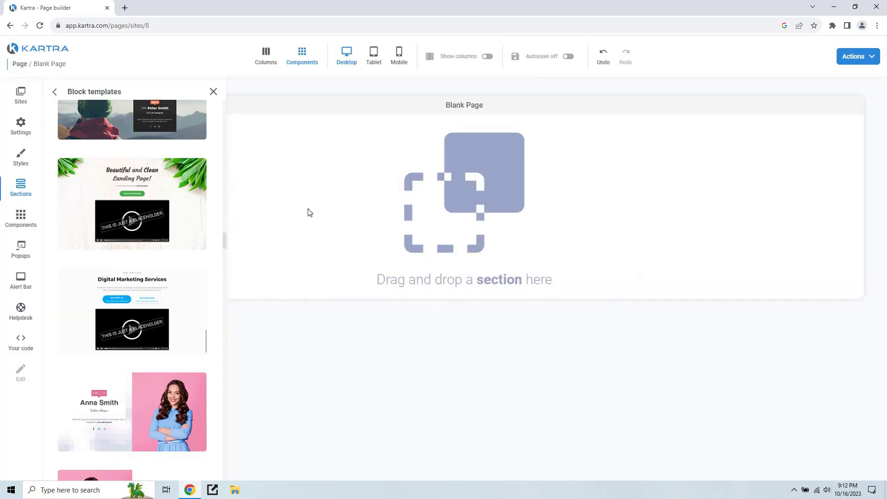
Step: Place the Digital Marketing Services template on the blank page and scroll through it
{"action": "left_click_drag", "start_coordinate": [142, 307], "coordinate": [411, 172]}
{"action": "left_click_drag", "start_coordinate": [421, 162], "coordinate": [424, 167]}
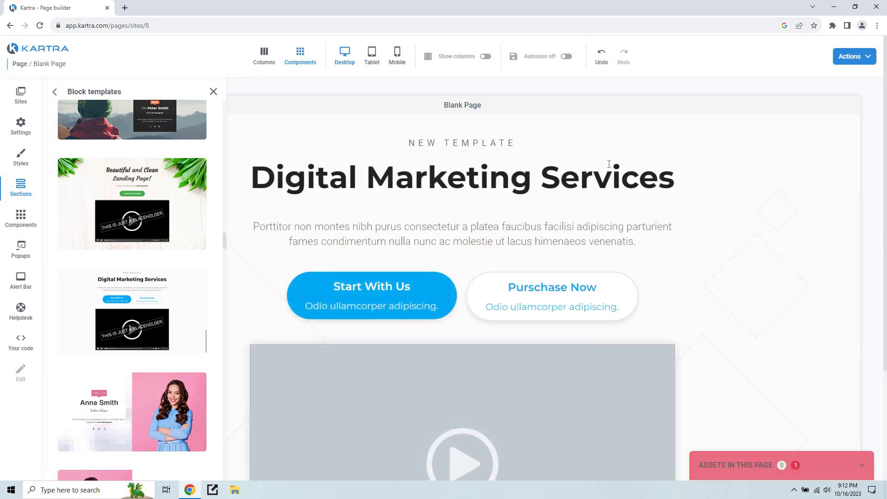
{"action": "scroll", "coordinate": [781, 207], "scroll_direction": "down", "scroll_amount": 3}
{"action": "scroll", "coordinate": [780, 207], "scroll_direction": "up", "scroll_amount": 3}
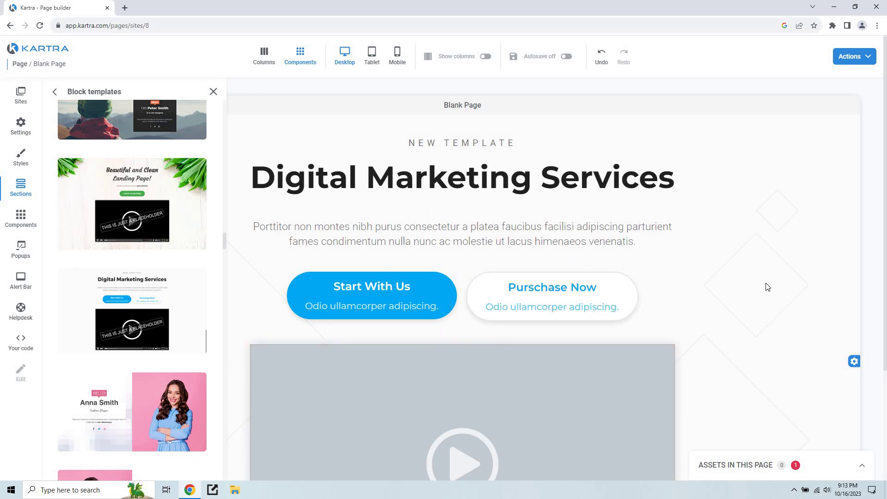
{"action": "scroll", "coordinate": [766, 286], "scroll_direction": "down", "scroll_amount": 2}
{"action": "scroll", "coordinate": [767, 287], "scroll_direction": "up", "scroll_amount": 2}
{"action": "scroll", "coordinate": [161, 240], "scroll_direction": "down", "scroll_amount": 7}
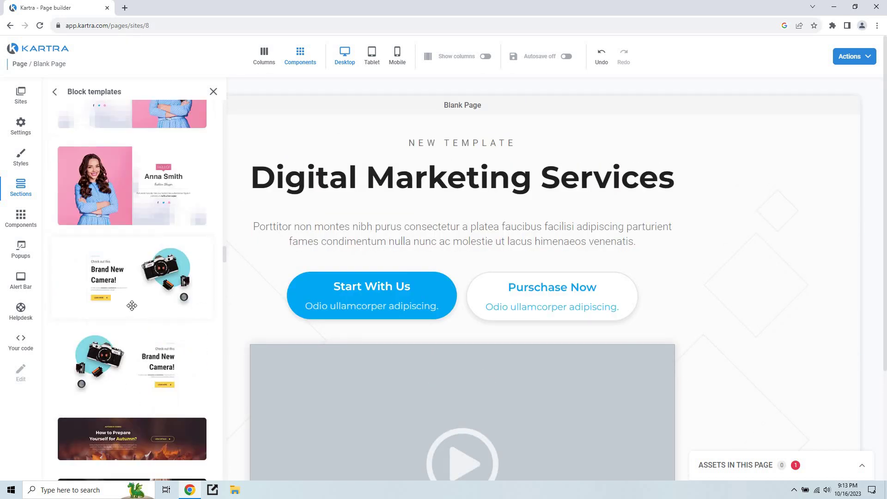
{"action": "scroll", "coordinate": [127, 258], "scroll_direction": "down", "scroll_amount": 2}
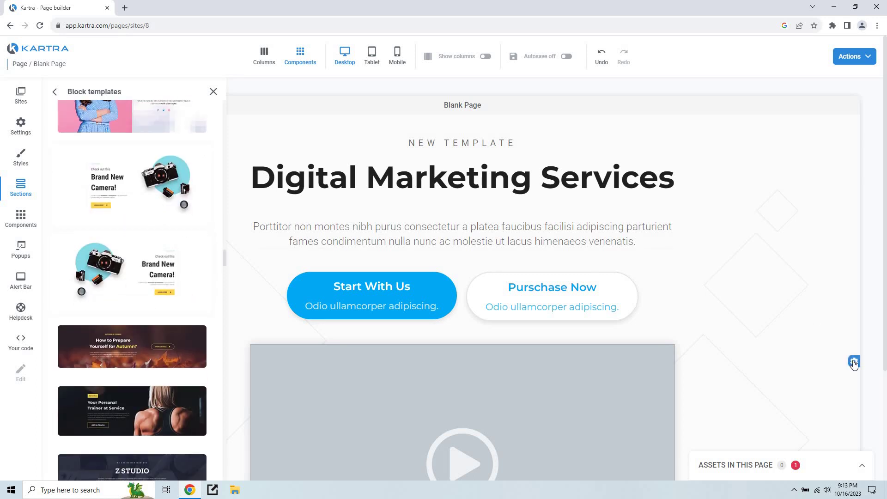
Step: Delete the Digital Marketing Services section and confirm
{"action": "mouse_move", "coordinate": [854, 364]}
{"action": "left_click", "coordinate": [830, 413]}
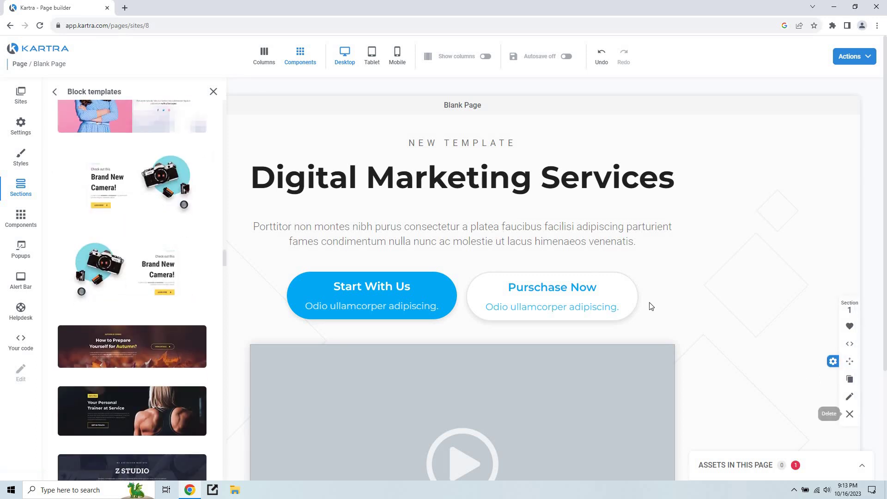
{"action": "left_click", "coordinate": [530, 73]}
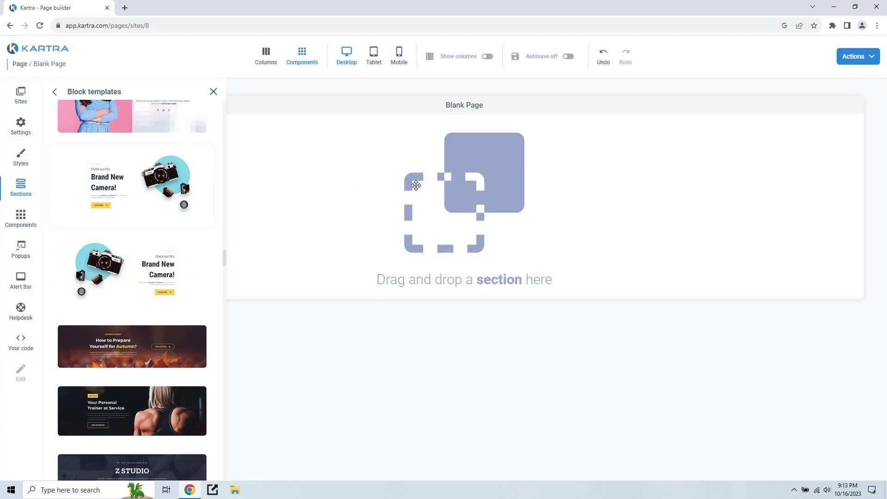
Step: Add the Brand New Camera section to the page, then start deleting it
{"action": "left_click_drag", "start_coordinate": [416, 185], "coordinate": [554, 181]}
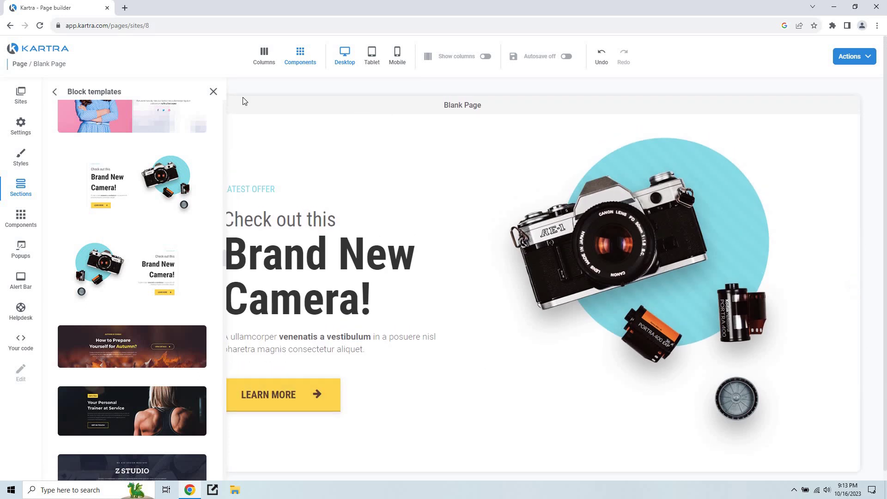
{"action": "left_click", "coordinate": [213, 91]}
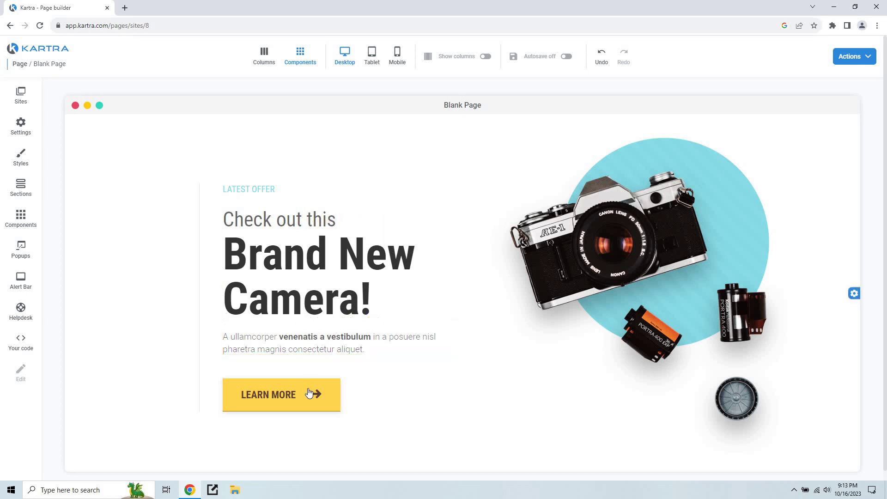
{"action": "mouse_move", "coordinate": [309, 394]}
{"action": "mouse_move", "coordinate": [853, 293]}
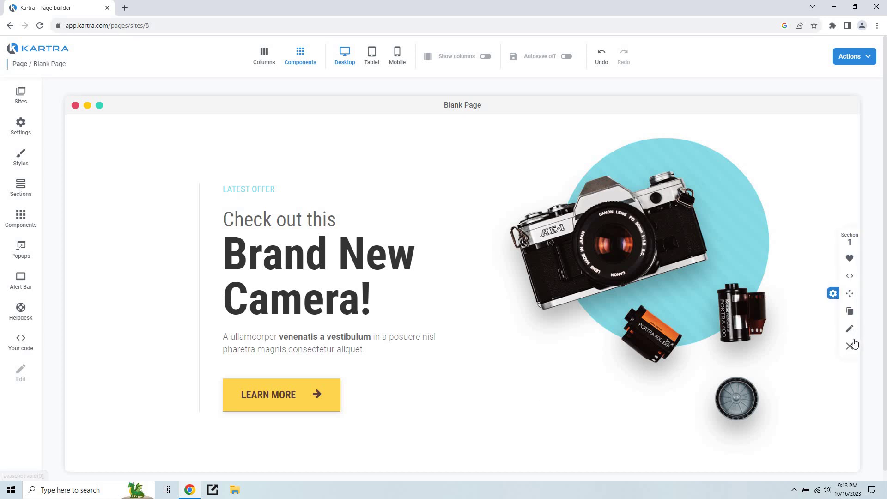
{"action": "left_click", "coordinate": [840, 346]}
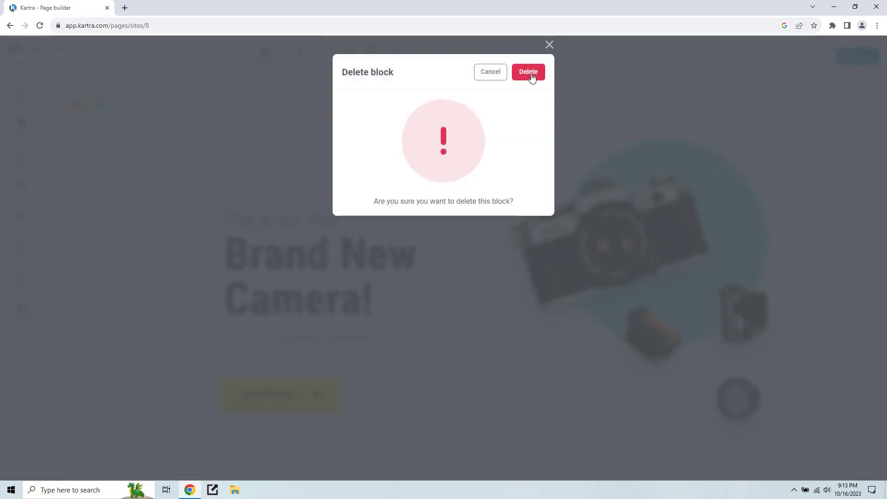
Step: Confirm deleting the camera section and bring back the section template categories
{"action": "left_click", "coordinate": [528, 72]}
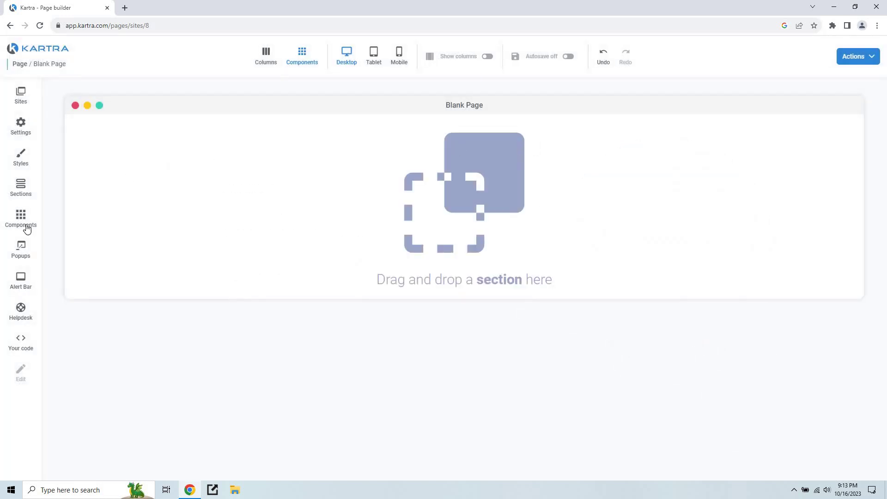
{"action": "left_click", "coordinate": [19, 224]}
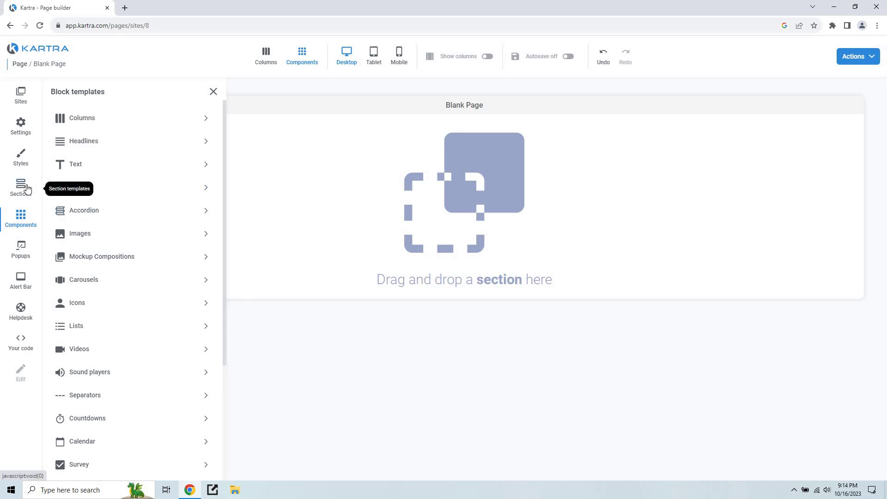
{"action": "left_click", "coordinate": [33, 190]}
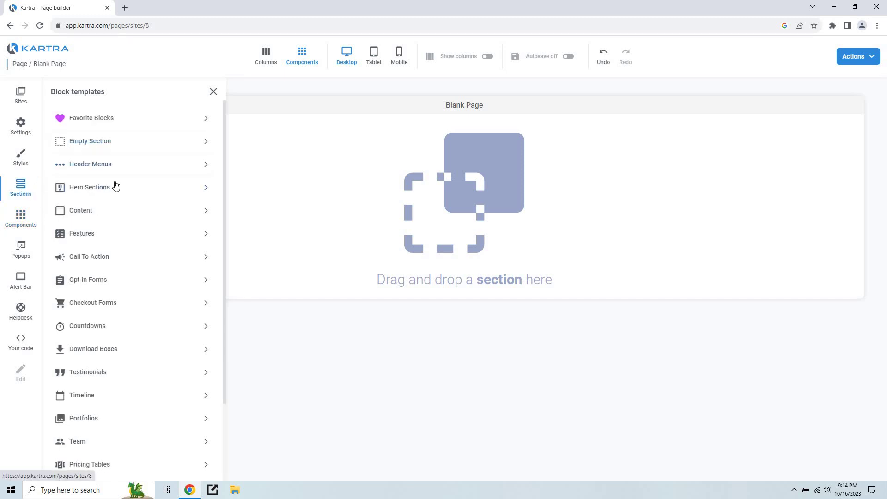
Step: Browse the Hero Sections templates, then switch to the Call To Action category
{"action": "left_click", "coordinate": [116, 187]}
{"action": "scroll", "coordinate": [225, 132], "scroll_direction": "down", "scroll_amount": 5}
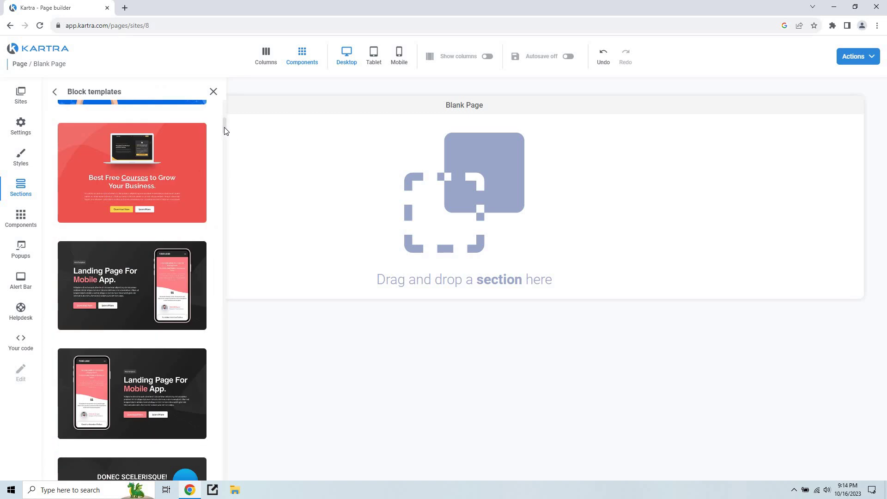
{"action": "scroll", "coordinate": [184, 289], "scroll_direction": "down", "scroll_amount": 15}
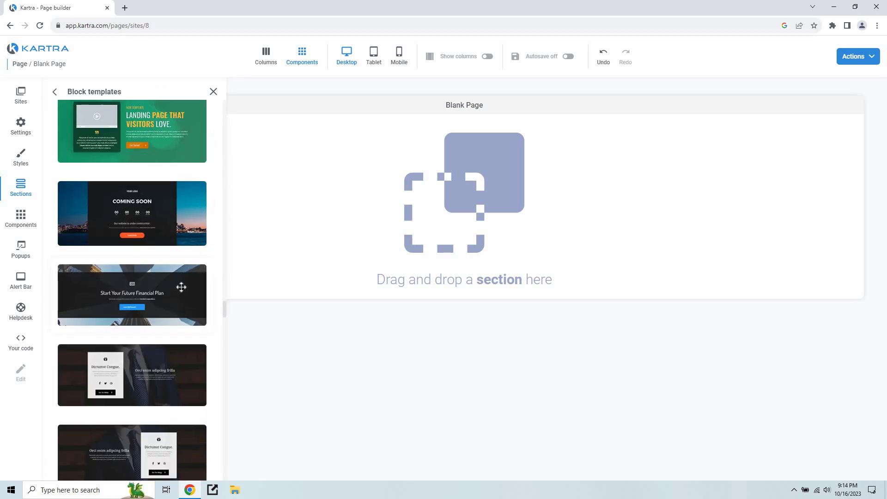
{"action": "scroll", "coordinate": [173, 280], "scroll_direction": "down", "scroll_amount": 5}
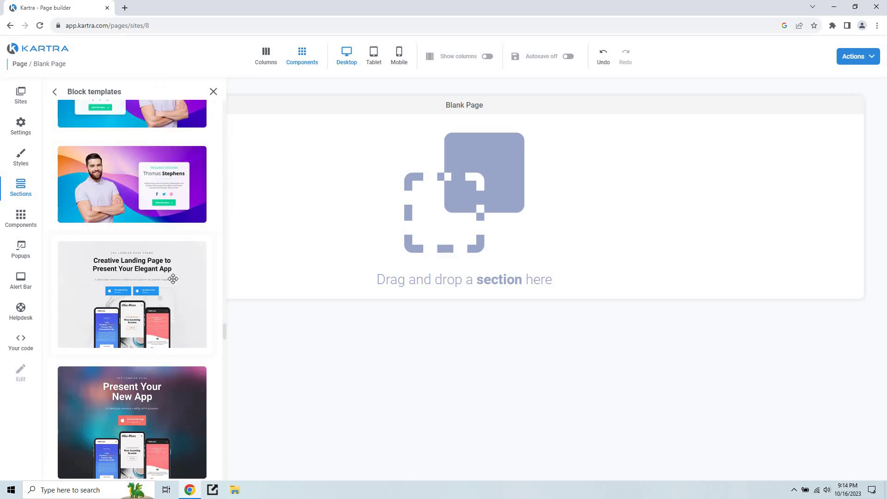
{"action": "scroll", "coordinate": [173, 278], "scroll_direction": "down", "scroll_amount": 10}
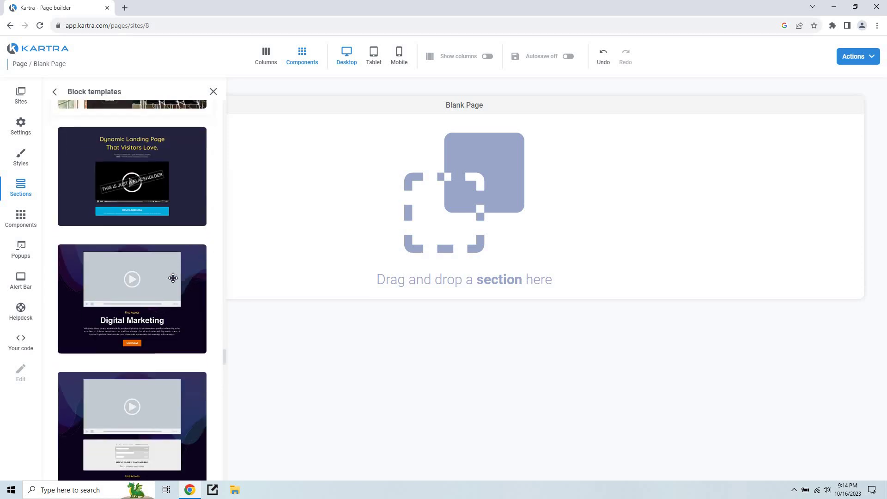
{"action": "scroll", "coordinate": [172, 278], "scroll_direction": "down", "scroll_amount": 8}
{"action": "scroll", "coordinate": [190, 282], "scroll_direction": "up", "scroll_amount": 3}
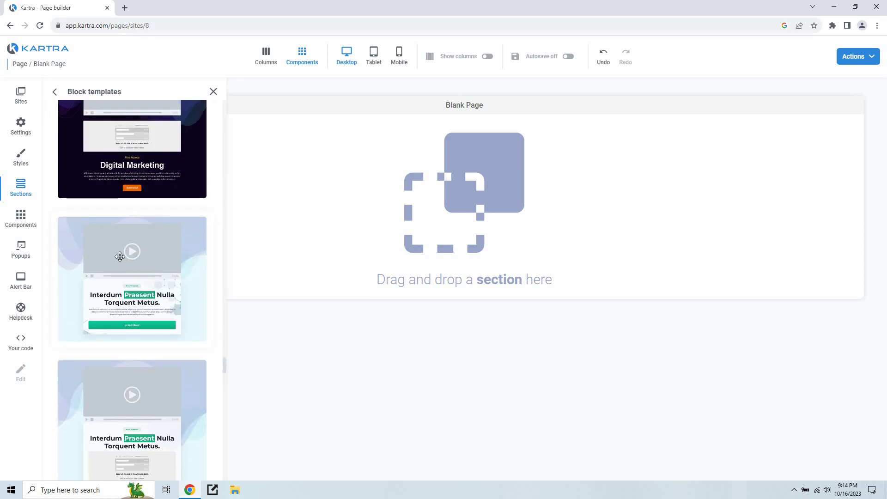
{"action": "scroll", "coordinate": [128, 255], "scroll_direction": "down", "scroll_amount": 10}
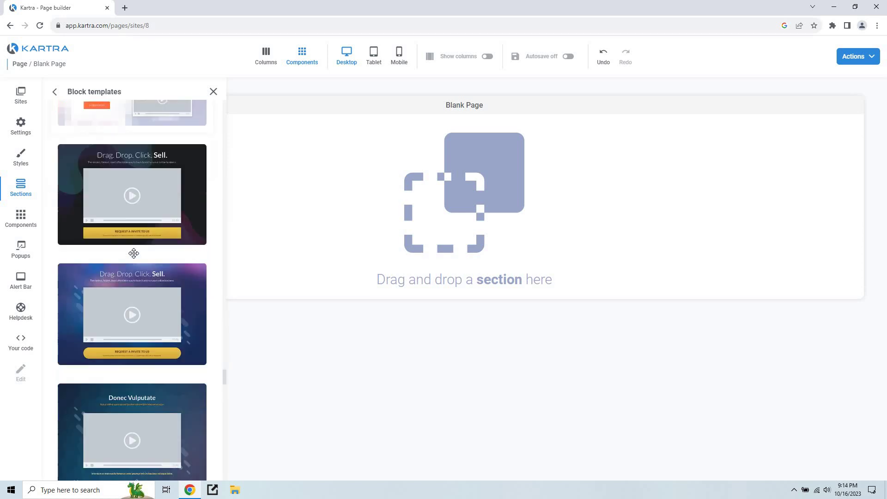
{"action": "scroll", "coordinate": [134, 254], "scroll_direction": "down", "scroll_amount": 15}
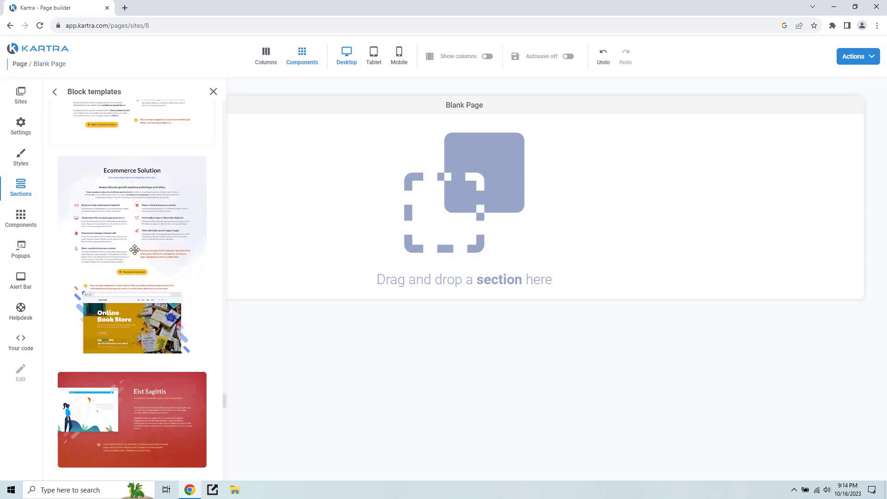
{"action": "left_click", "coordinate": [57, 93]}
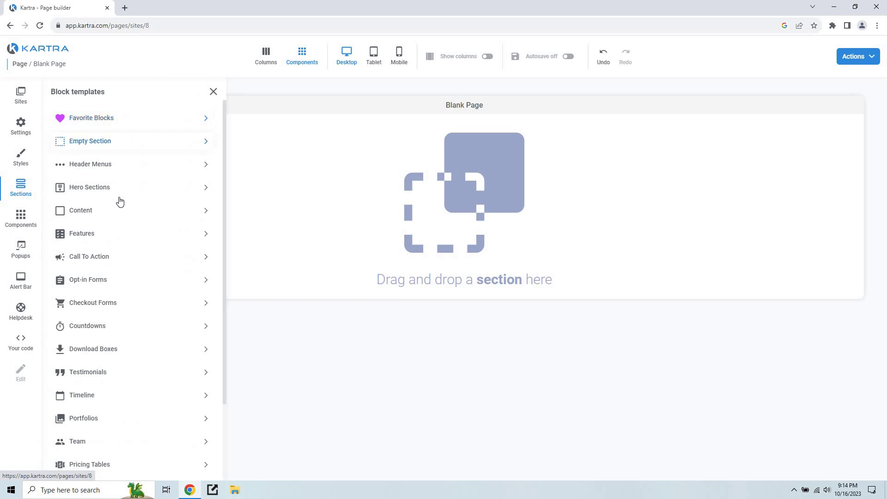
{"action": "left_click", "coordinate": [118, 259]}
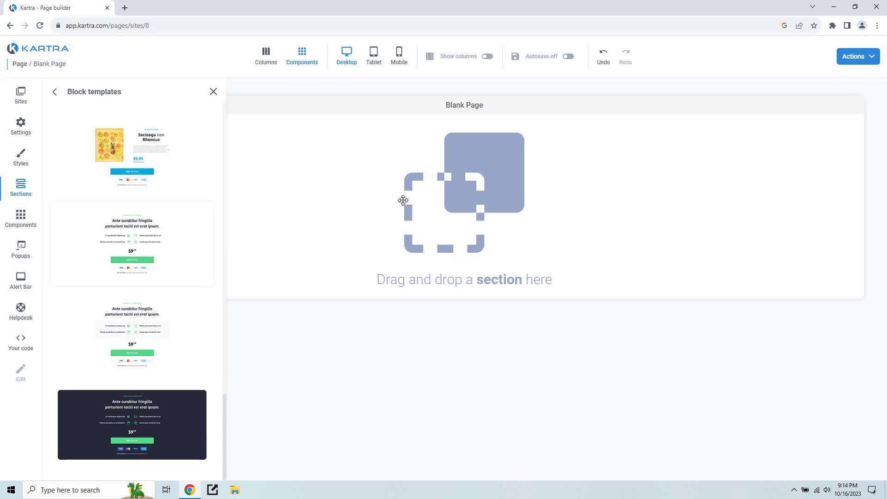
Step: Add the $9.99 Add To Cart checkout section, then delete it with confirmation
{"action": "left_click_drag", "start_coordinate": [403, 199], "coordinate": [417, 185]}
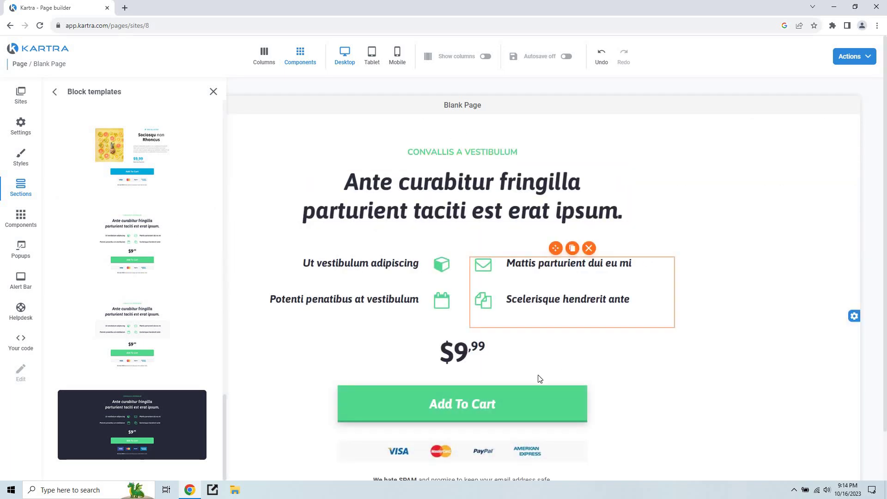
{"action": "scroll", "coordinate": [540, 378], "scroll_direction": "down", "scroll_amount": 2}
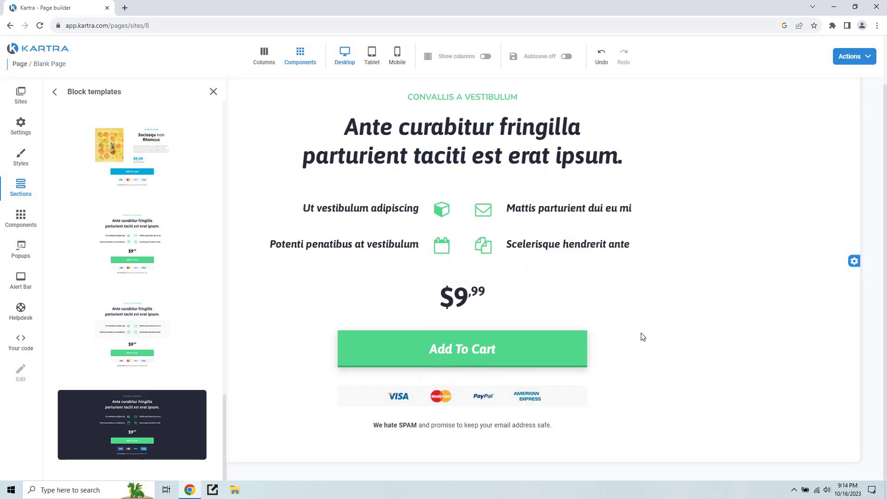
{"action": "scroll", "coordinate": [641, 336], "scroll_direction": "up", "scroll_amount": 2}
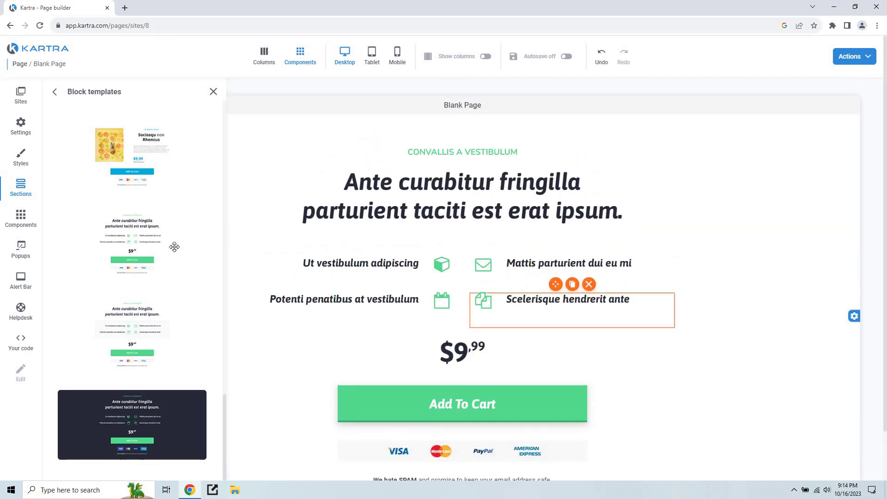
{"action": "key", "text": "ctrl+z"}
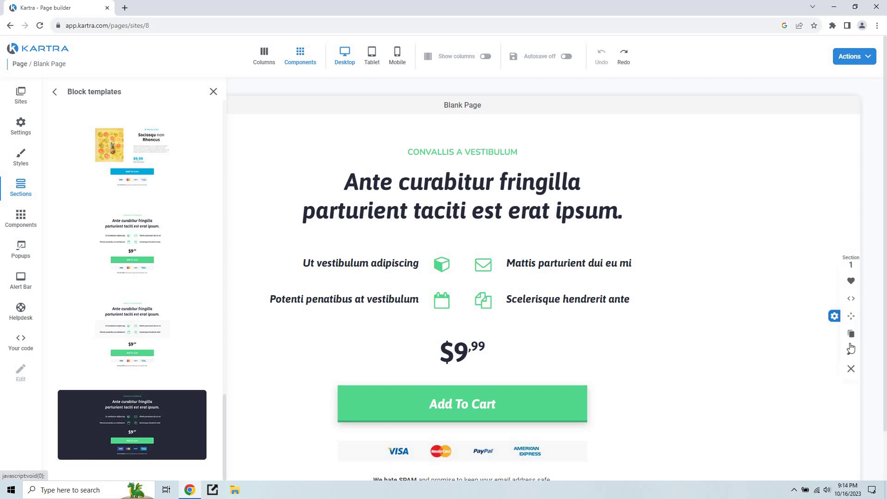
{"action": "left_click", "coordinate": [851, 369]}
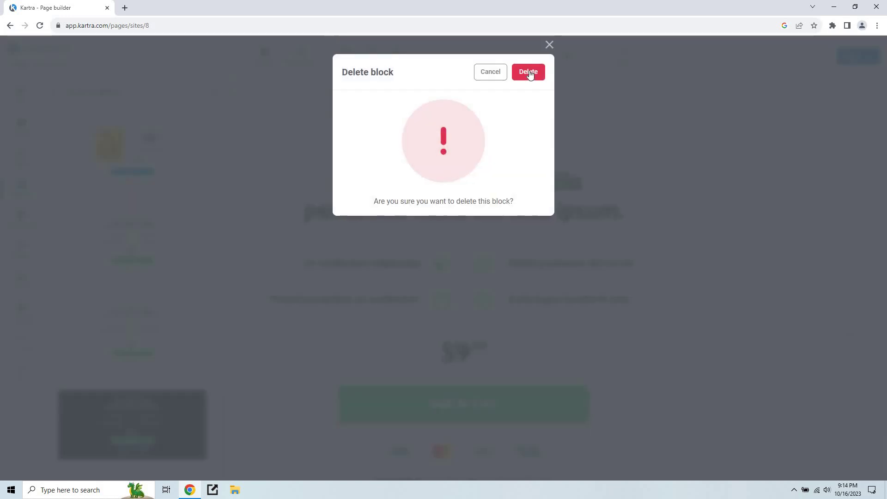
{"action": "key", "text": "Return"}
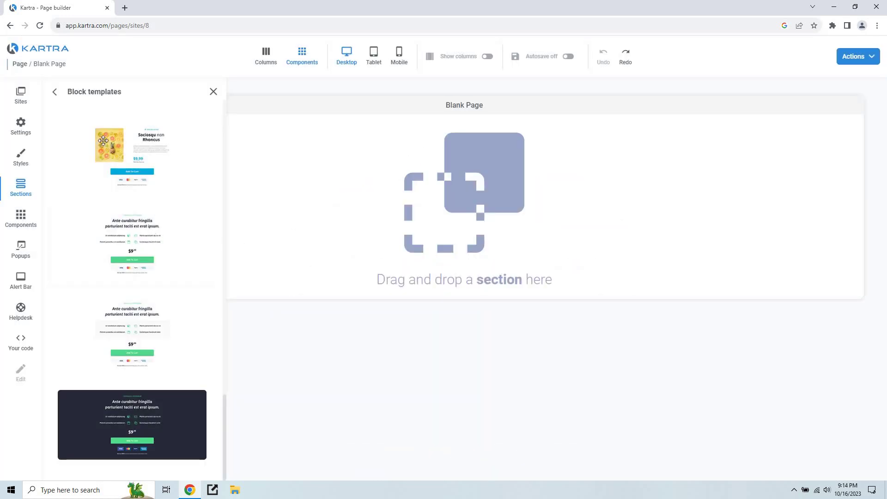
{"action": "scroll", "coordinate": [103, 141], "scroll_direction": "up", "scroll_amount": 4}
Step: Place the orange Coming Soon template from Countdowns on the page and open its timer settings
{"action": "left_click", "coordinate": [54, 94]}
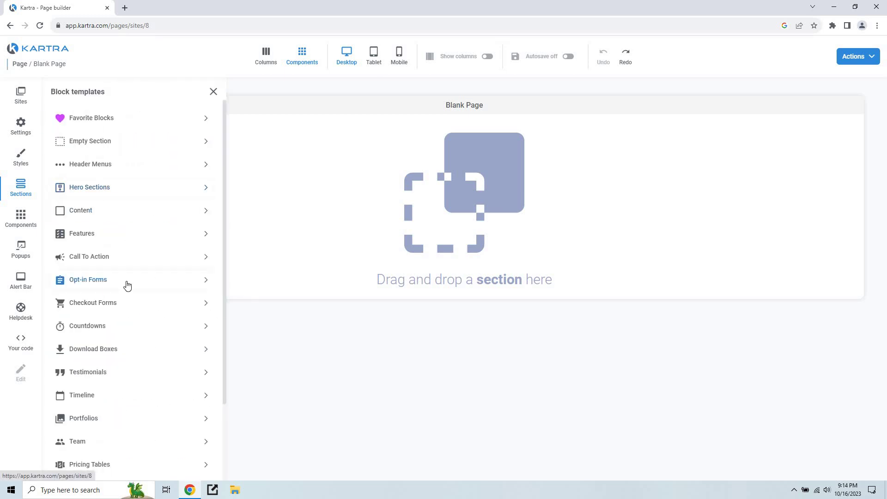
{"action": "left_click", "coordinate": [120, 326]}
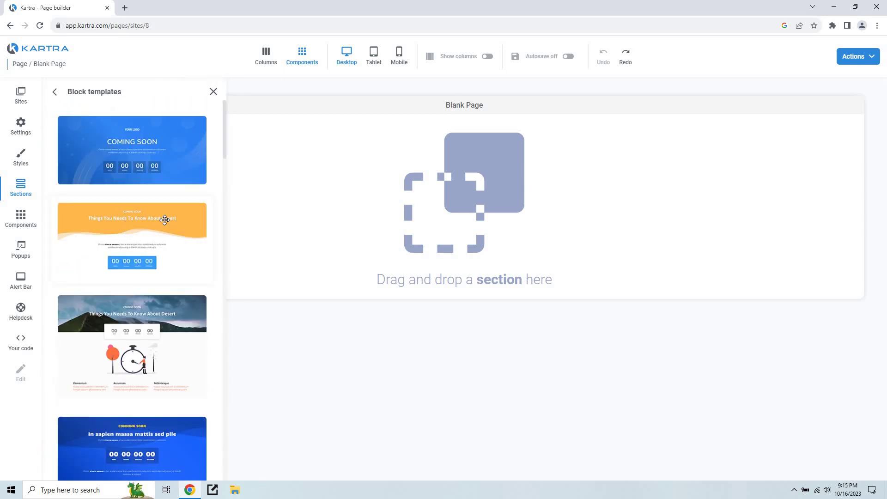
{"action": "left_click_drag", "start_coordinate": [416, 174], "coordinate": [423, 170]}
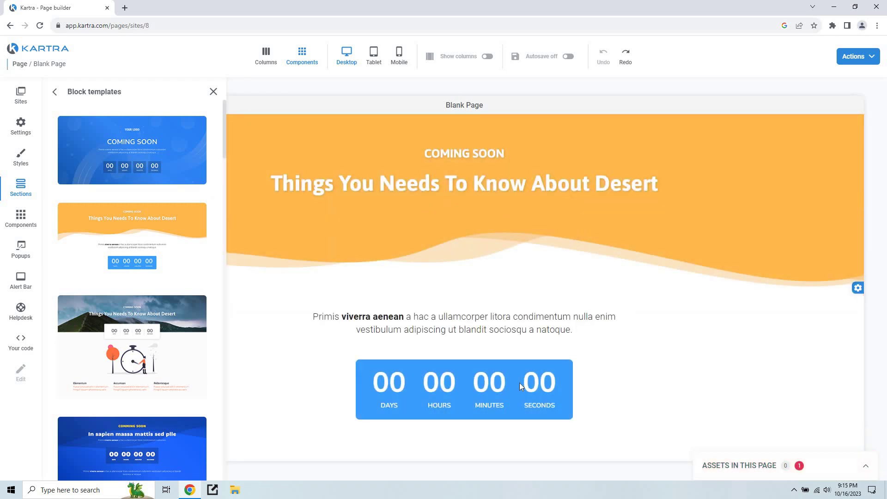
{"action": "left_click", "coordinate": [463, 362]}
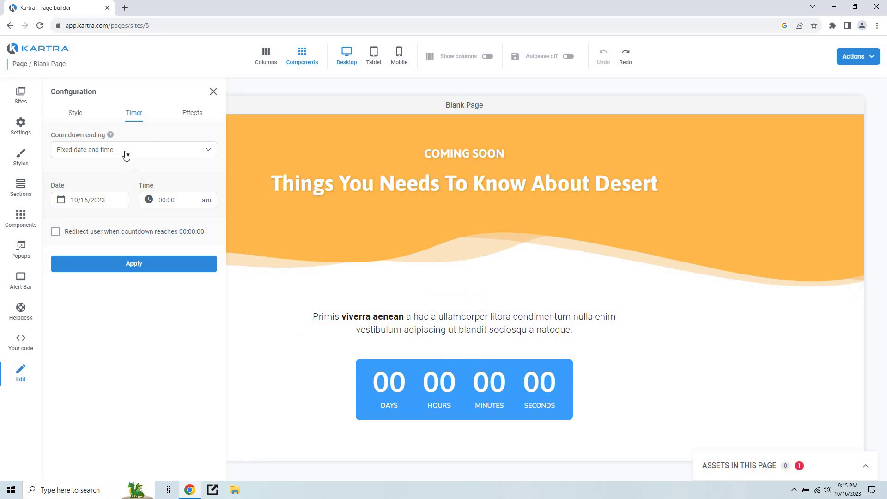
Step: Inspect the countdown's ending choices, Style and Effects tabs unchanged, then start deleting the section
{"action": "left_click", "coordinate": [125, 154]}
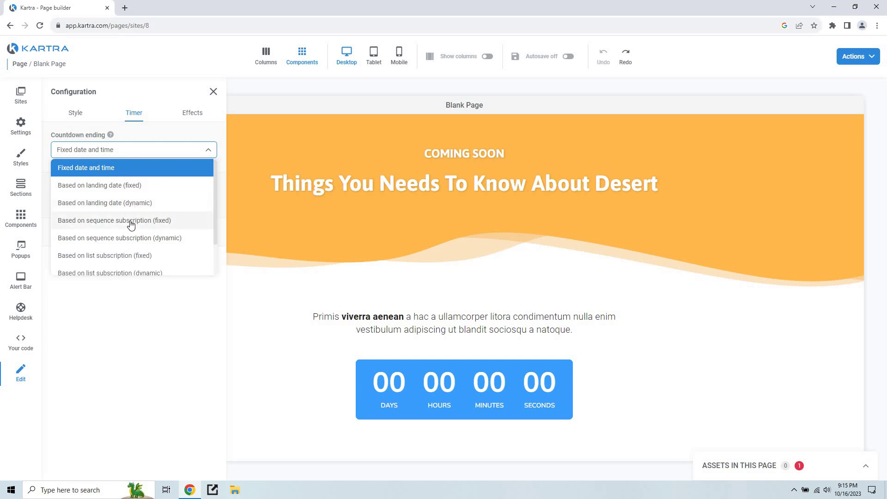
{"action": "scroll", "coordinate": [115, 233], "scroll_direction": "down", "scroll_amount": 1}
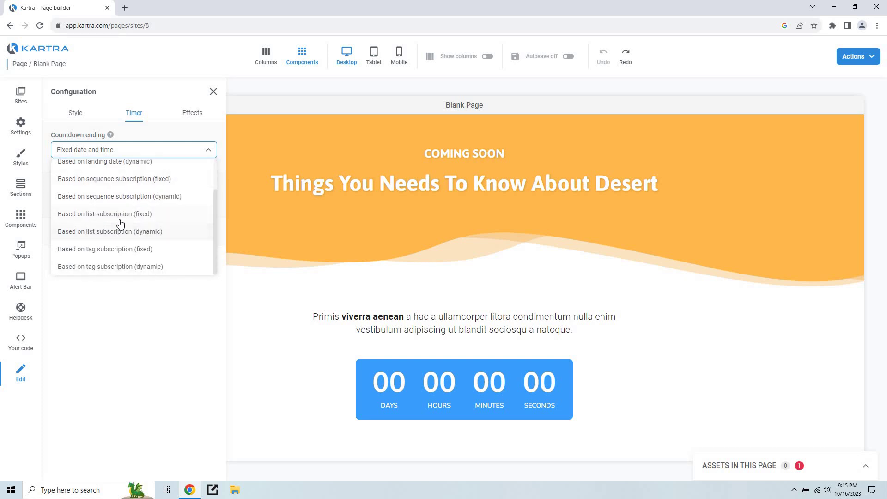
{"action": "scroll", "coordinate": [110, 204], "scroll_direction": "up", "scroll_amount": 1}
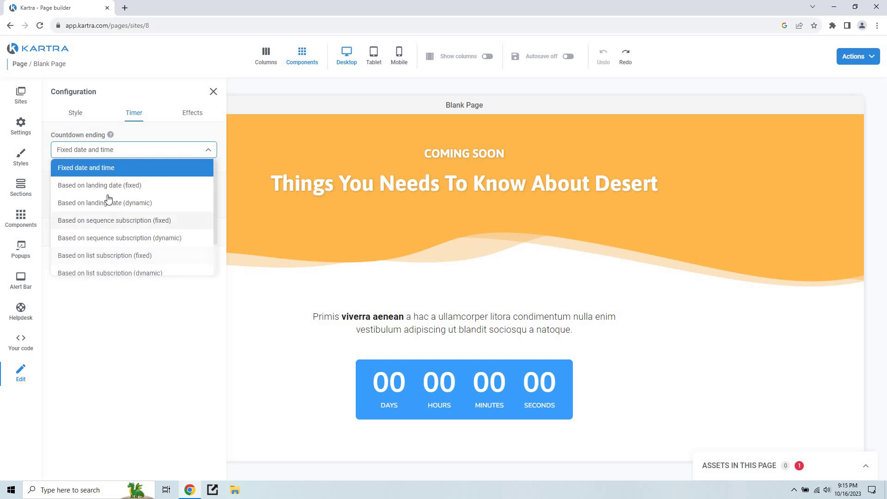
{"action": "left_click", "coordinate": [76, 115]}
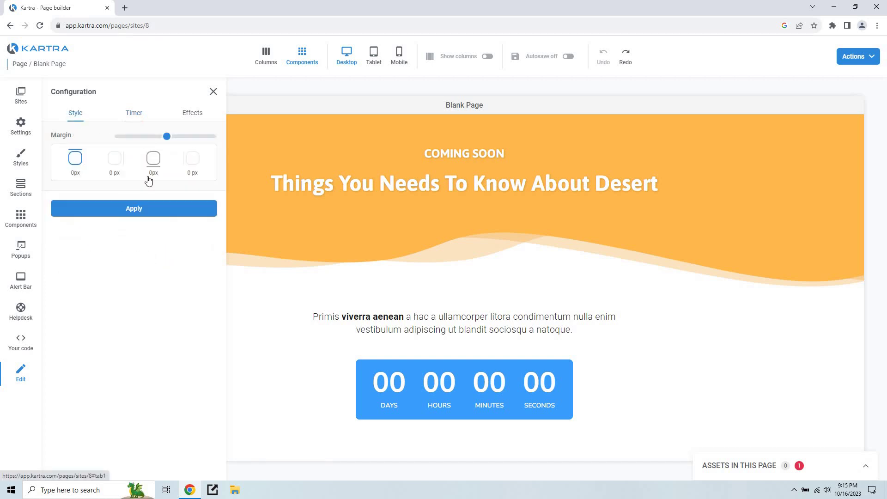
{"action": "left_click", "coordinate": [189, 116]}
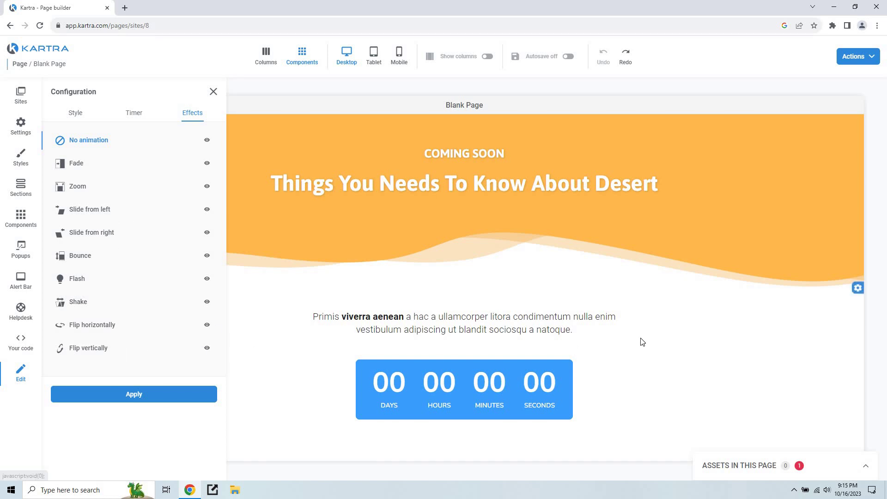
{"action": "left_click", "coordinate": [213, 92]}
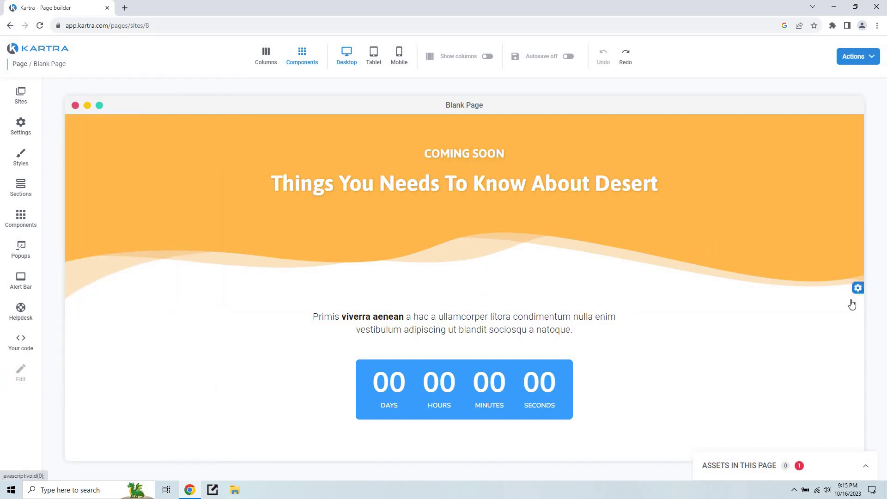
{"action": "left_click", "coordinate": [857, 288]}
Step: Delete the countdown section and browse down to the Testimonials section templates
{"action": "left_click", "coordinate": [854, 341]}
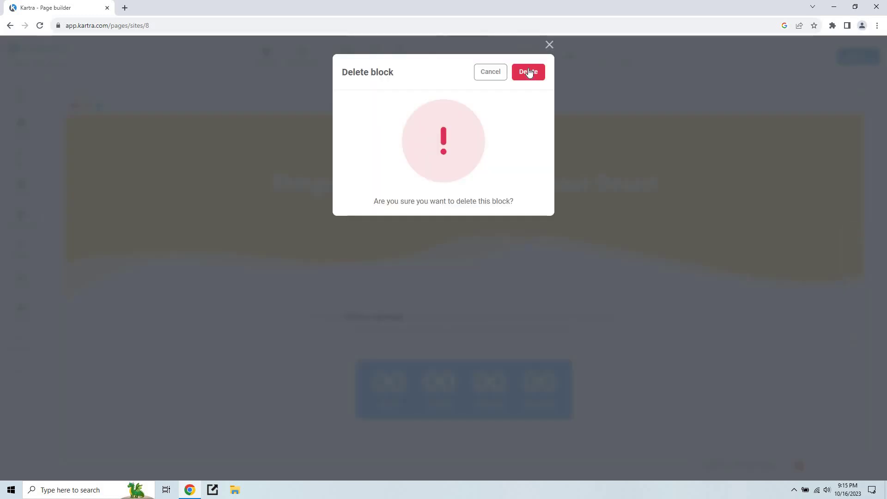
{"action": "left_click", "coordinate": [528, 71]}
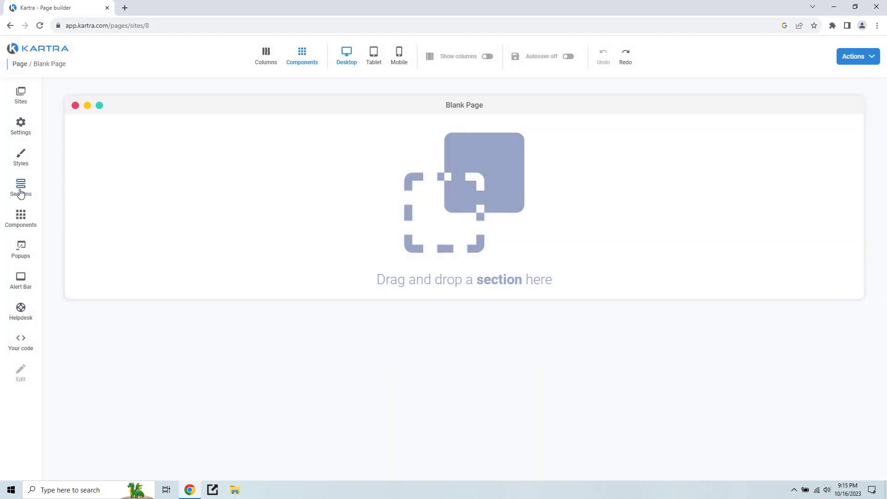
{"action": "left_click", "coordinate": [20, 189]}
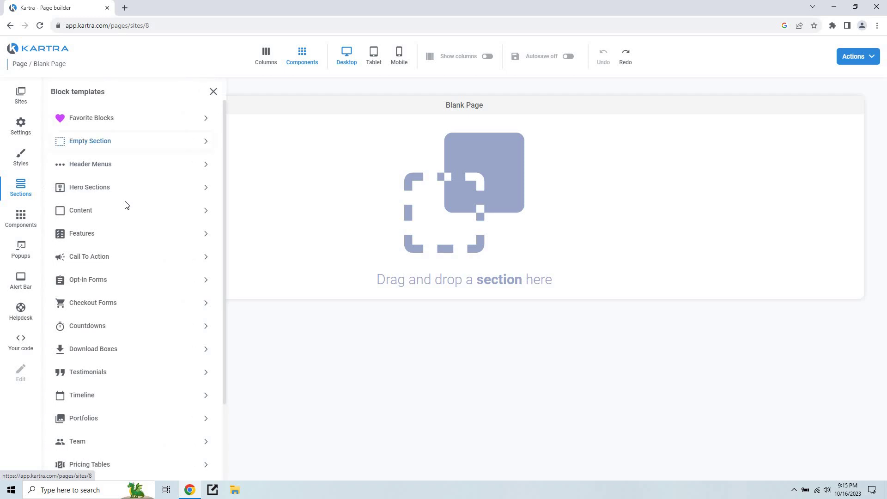
{"action": "scroll", "coordinate": [106, 376], "scroll_direction": "down", "scroll_amount": 1}
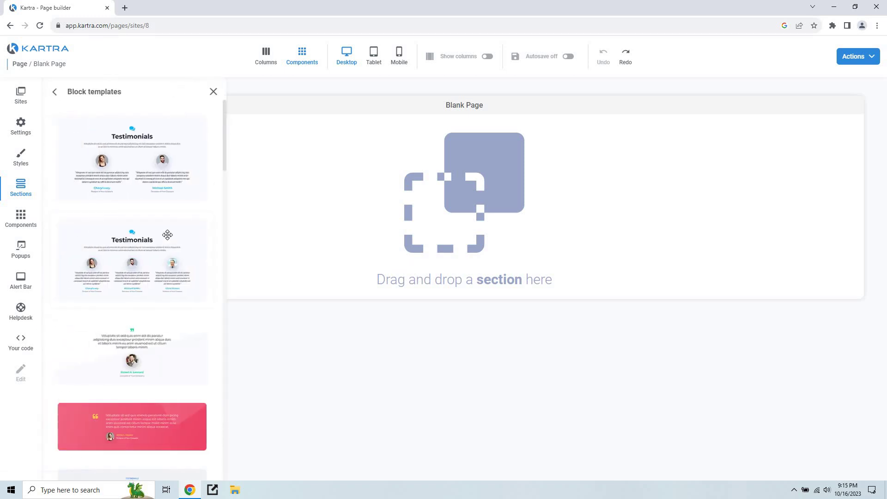
{"action": "scroll", "coordinate": [167, 234], "scroll_direction": "down", "scroll_amount": 5}
{"action": "scroll", "coordinate": [167, 234], "scroll_direction": "down", "scroll_amount": 10}
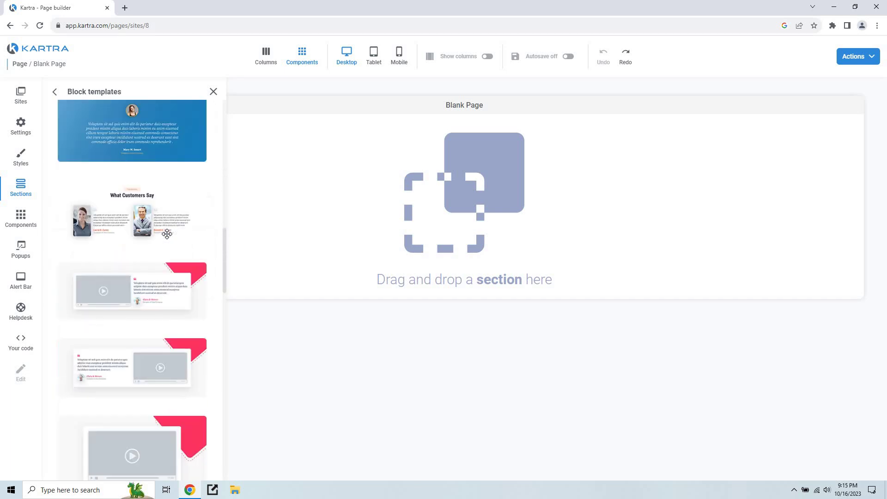
{"action": "scroll", "coordinate": [167, 234], "scroll_direction": "down", "scroll_amount": 3}
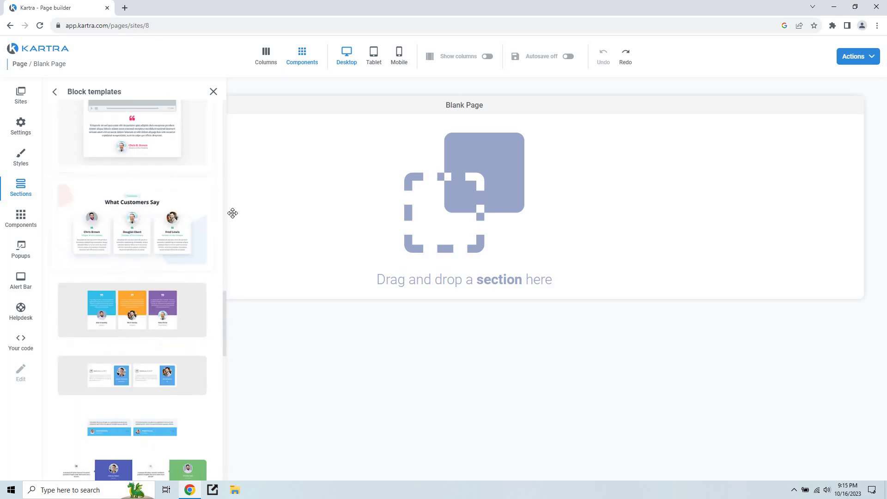
Step: Add the What Customers Say testimonials section, then delete it and return to the section categories
{"action": "left_click_drag", "start_coordinate": [232, 213], "coordinate": [420, 185]}
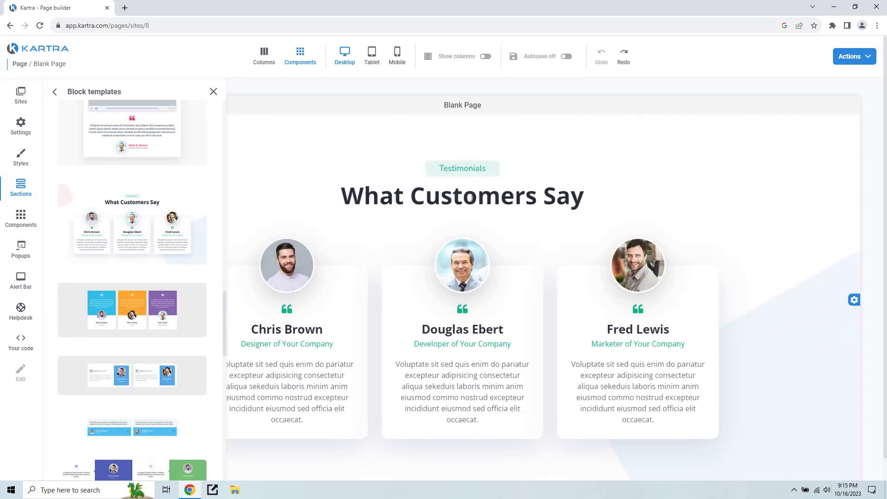
{"action": "mouse_move", "coordinate": [855, 299]}
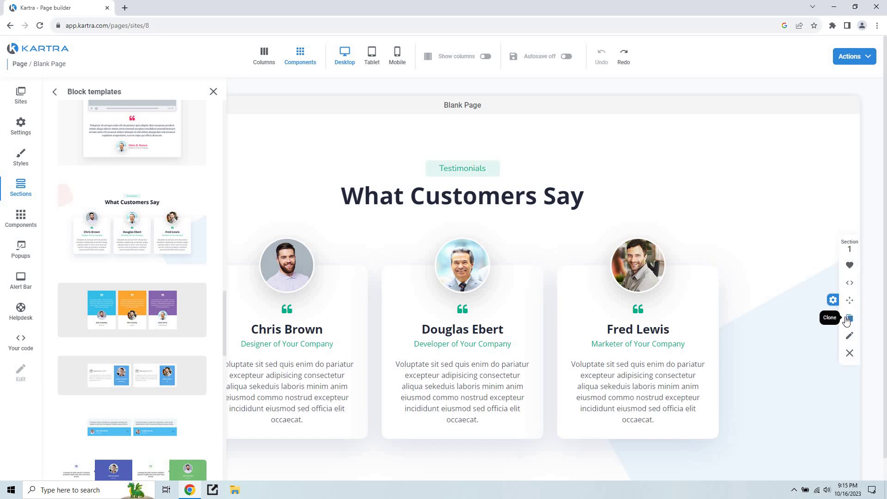
{"action": "left_click", "coordinate": [850, 353]}
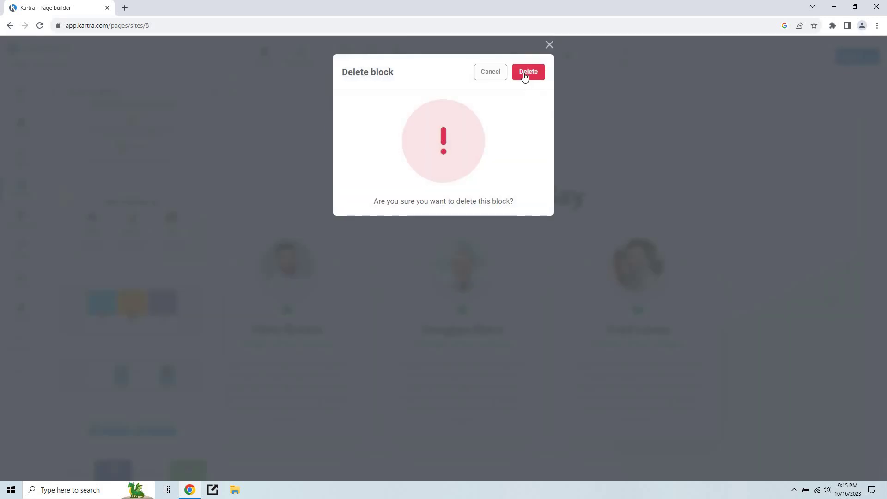
{"action": "left_click", "coordinate": [528, 72]}
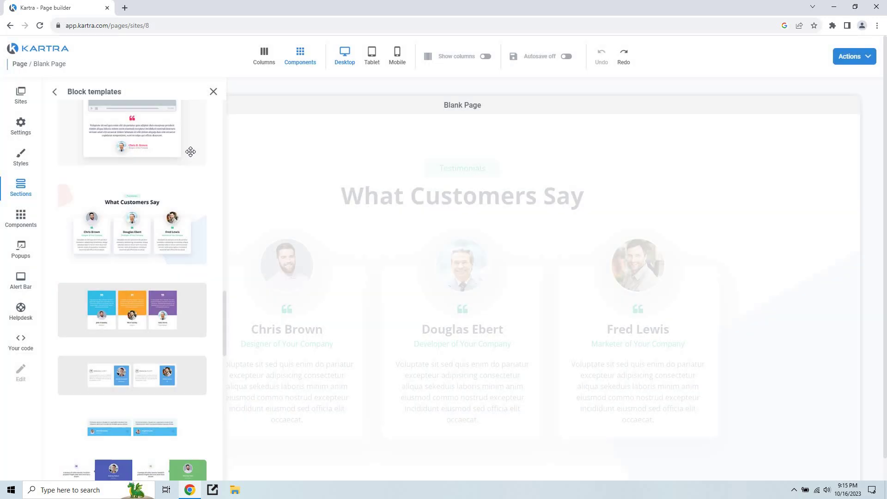
{"action": "left_click", "coordinate": [55, 94]}
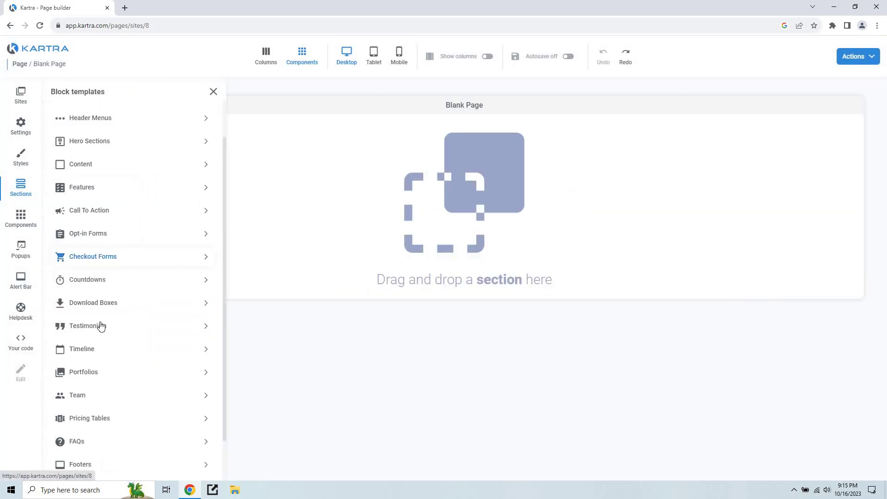
Step: Look through the Pricing Tables templates, then go back to the section category list
{"action": "scroll", "coordinate": [98, 351], "scroll_direction": "down", "scroll_amount": 1}
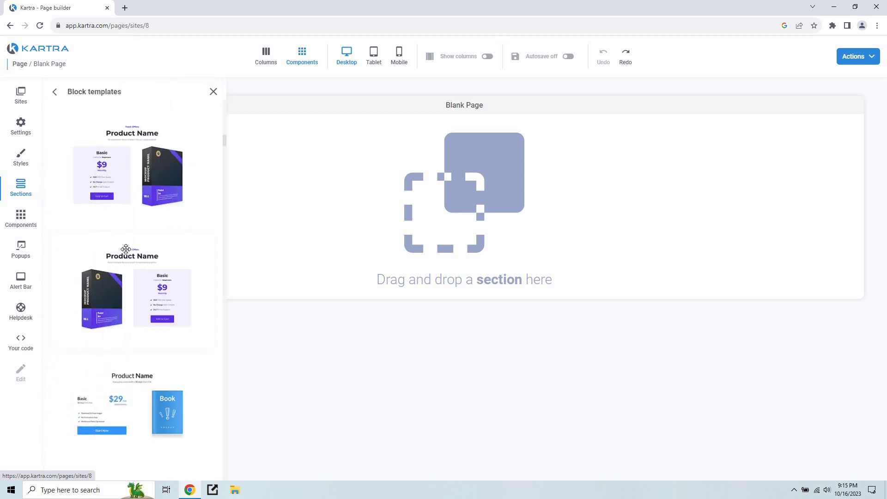
{"action": "scroll", "coordinate": [127, 245], "scroll_direction": "down", "scroll_amount": 5}
{"action": "scroll", "coordinate": [128, 235], "scroll_direction": "down", "scroll_amount": 8}
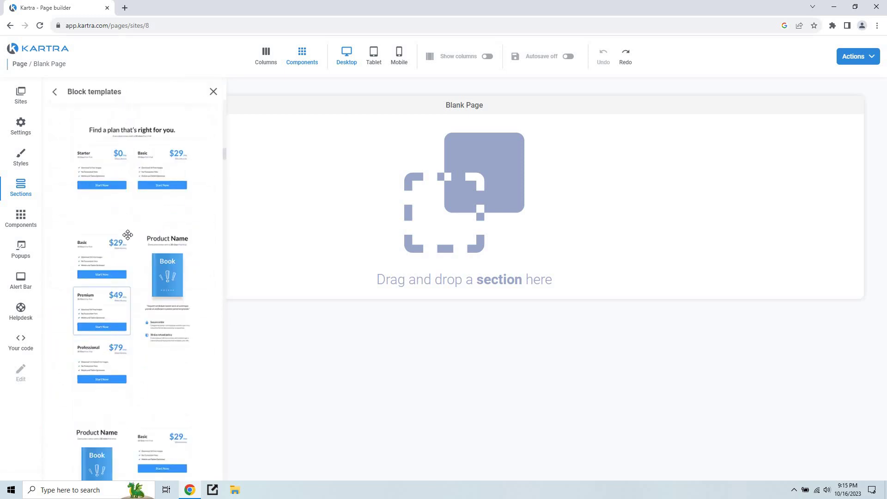
{"action": "scroll", "coordinate": [134, 231], "scroll_direction": "down", "scroll_amount": 6}
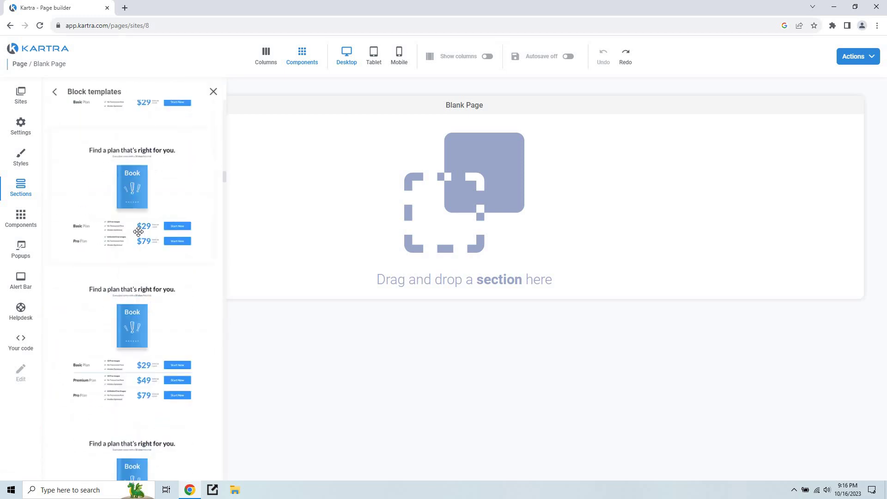
{"action": "scroll", "coordinate": [214, 222], "scroll_direction": "down", "scroll_amount": 2}
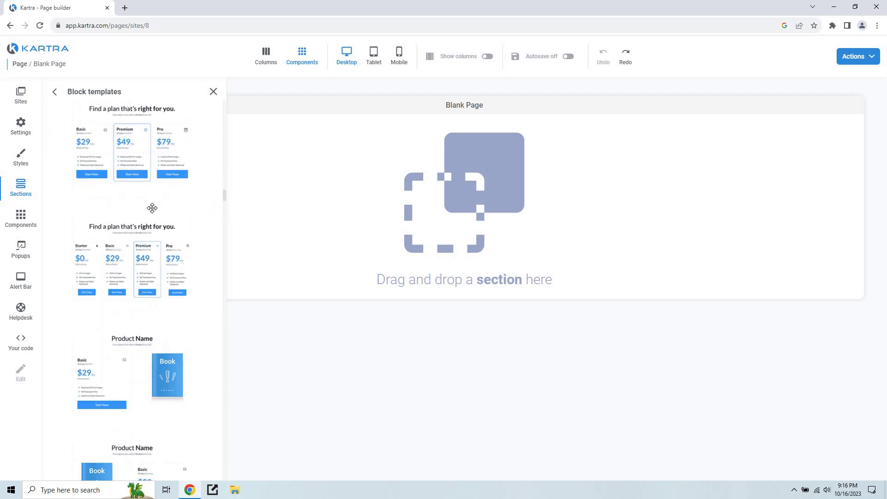
{"action": "left_click_drag", "start_coordinate": [225, 195], "coordinate": [228, 300]}
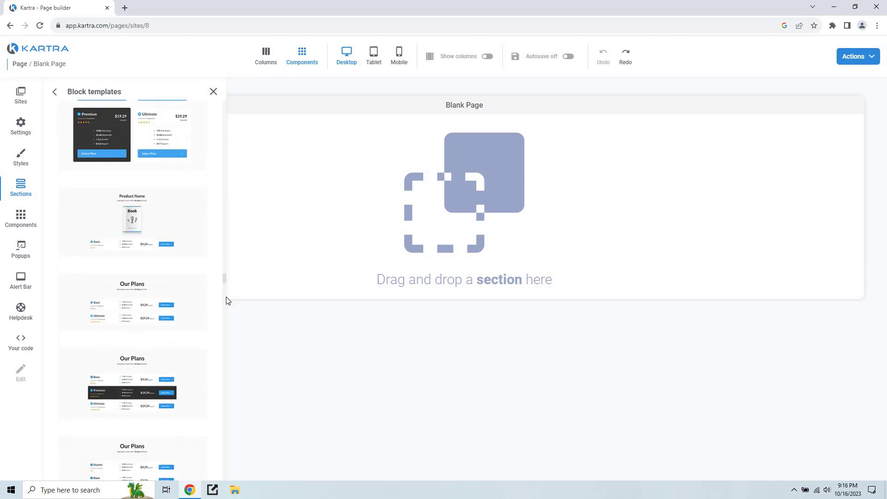
{"action": "scroll", "coordinate": [224, 293], "scroll_direction": "up", "scroll_amount": 10}
{"action": "scroll", "coordinate": [213, 116], "scroll_direction": "up", "scroll_amount": 12}
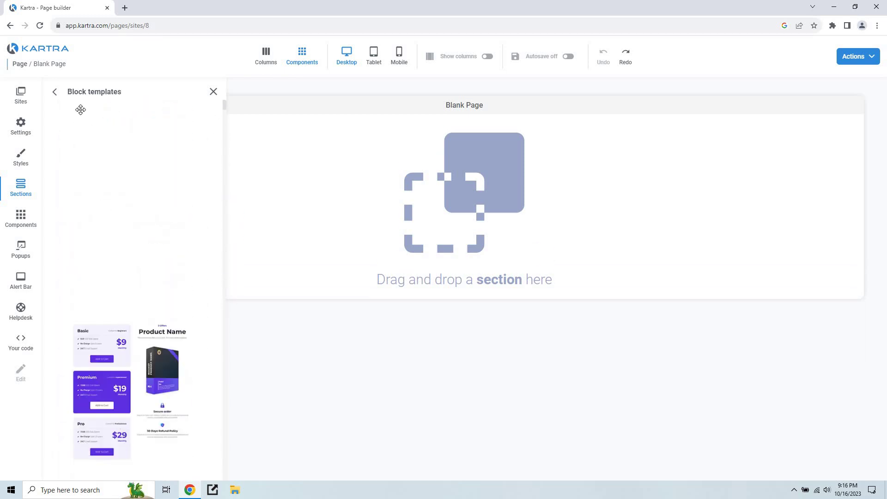
{"action": "left_click", "coordinate": [54, 95]}
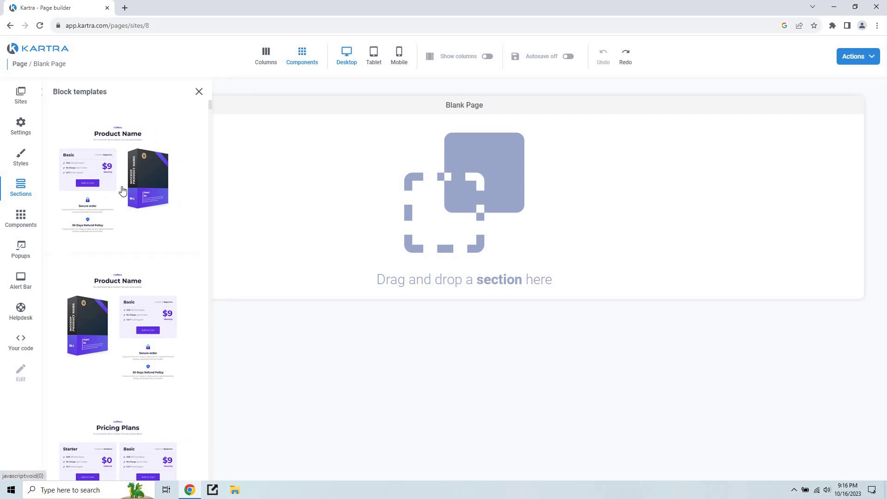
Step: Browse the Videos component templates, then return to the component category list
{"action": "left_click", "coordinate": [20, 220]}
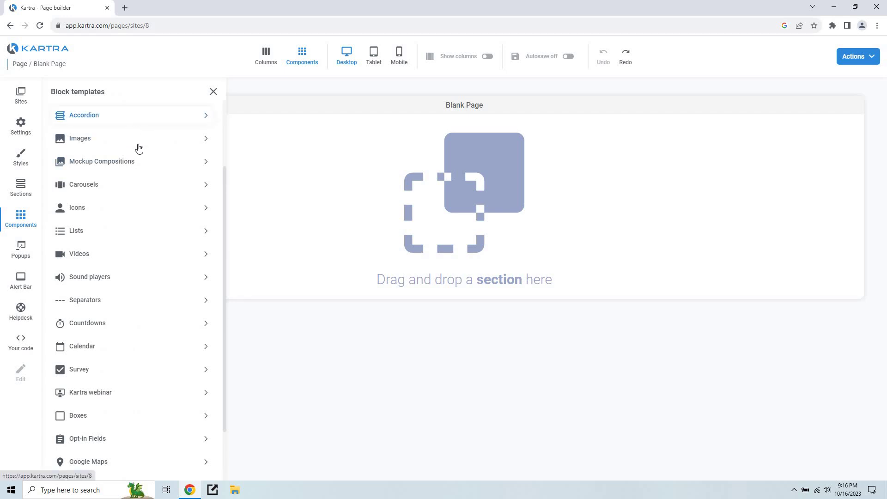
{"action": "scroll", "coordinate": [108, 212], "scroll_direction": "down", "scroll_amount": 1}
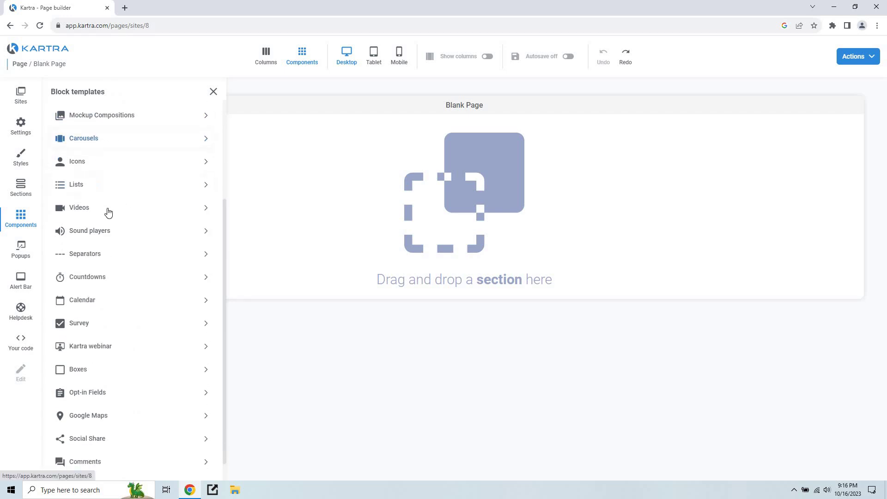
{"action": "left_click", "coordinate": [107, 207]}
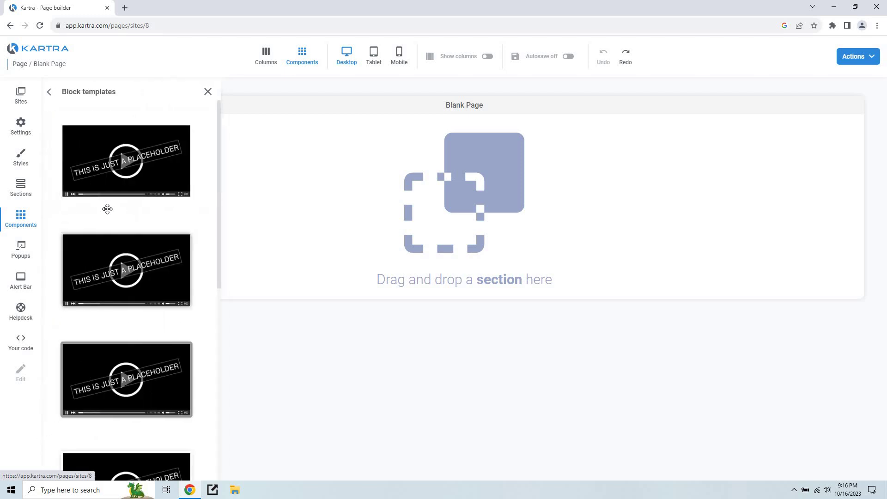
{"action": "scroll", "coordinate": [115, 213], "scroll_direction": "down", "scroll_amount": 2}
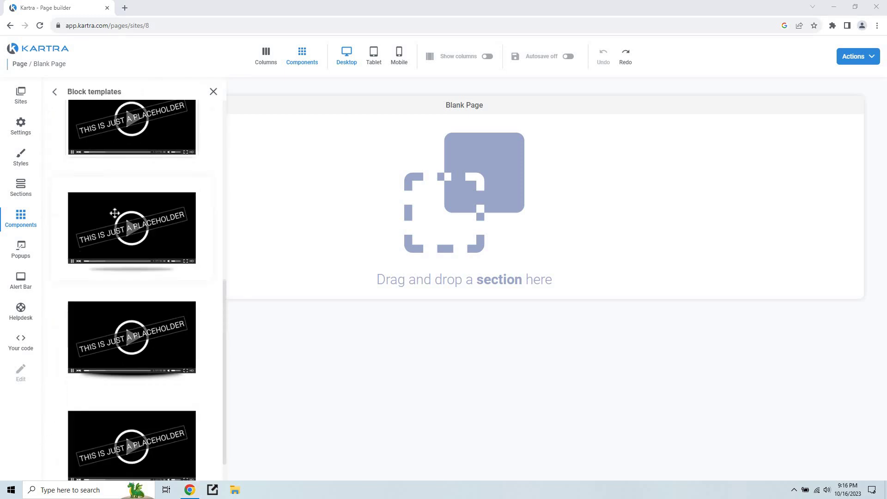
{"action": "scroll", "coordinate": [115, 212], "scroll_direction": "up", "scroll_amount": 2}
{"action": "scroll", "coordinate": [113, 201], "scroll_direction": "down", "scroll_amount": 1}
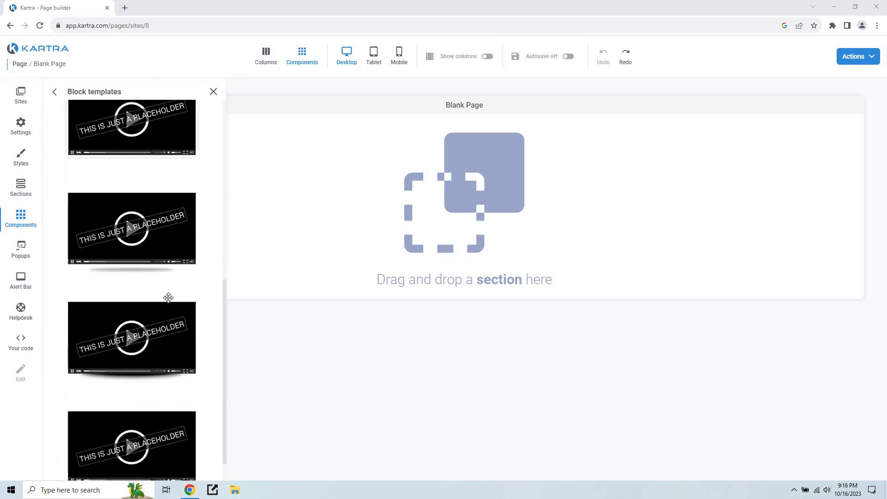
{"action": "scroll", "coordinate": [152, 257], "scroll_direction": "down", "scroll_amount": 1}
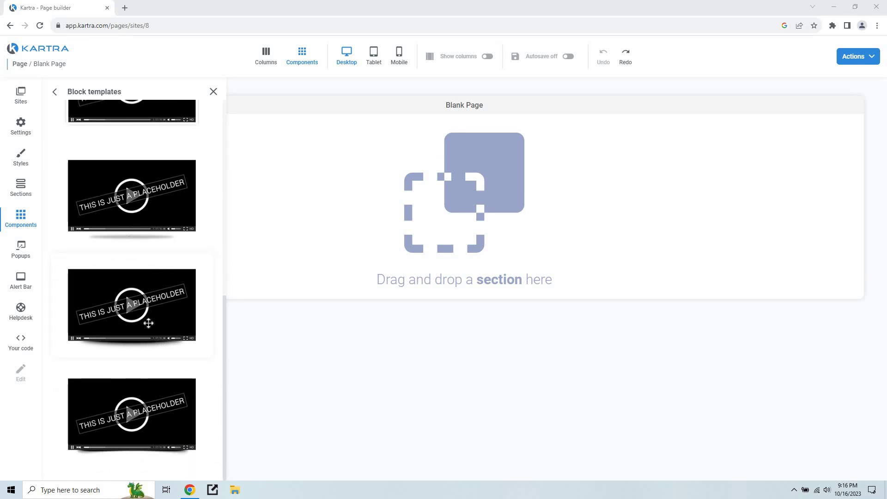
{"action": "scroll", "coordinate": [166, 241], "scroll_direction": "up", "scroll_amount": 5}
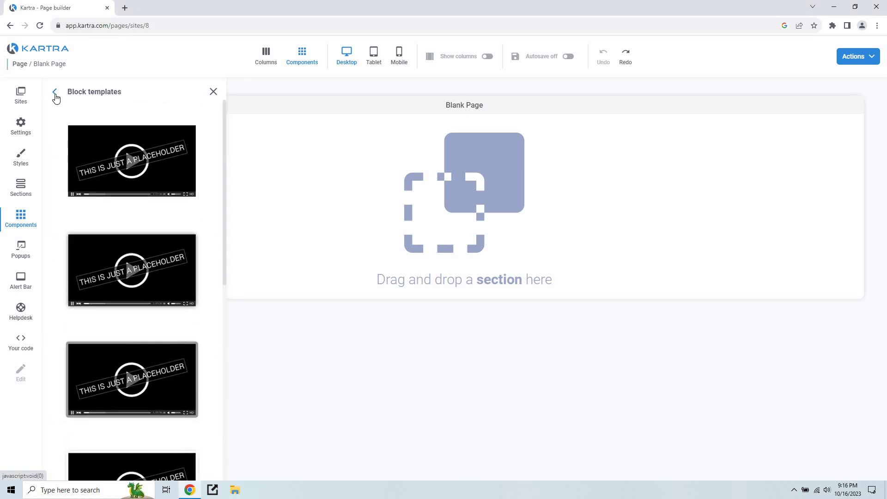
{"action": "left_click", "coordinate": [54, 93]}
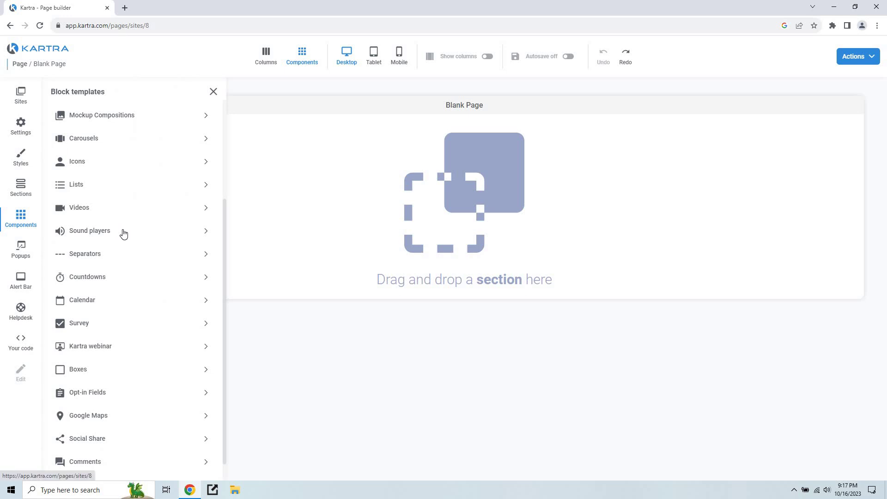
{"action": "scroll", "coordinate": [123, 232], "scroll_direction": "down", "scroll_amount": 1}
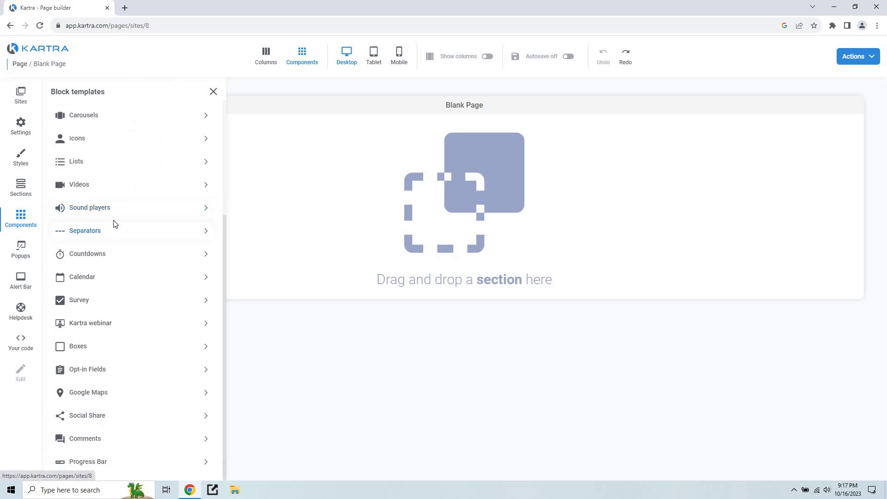
Step: Activate the landing pop-up with its display recurrence kept at On every visit
{"action": "left_click", "coordinate": [21, 251]}
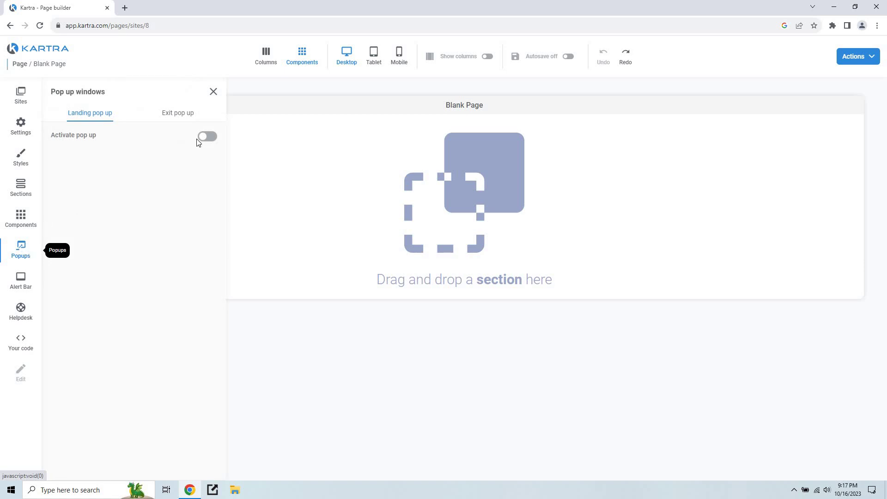
{"action": "left_click", "coordinate": [203, 137]}
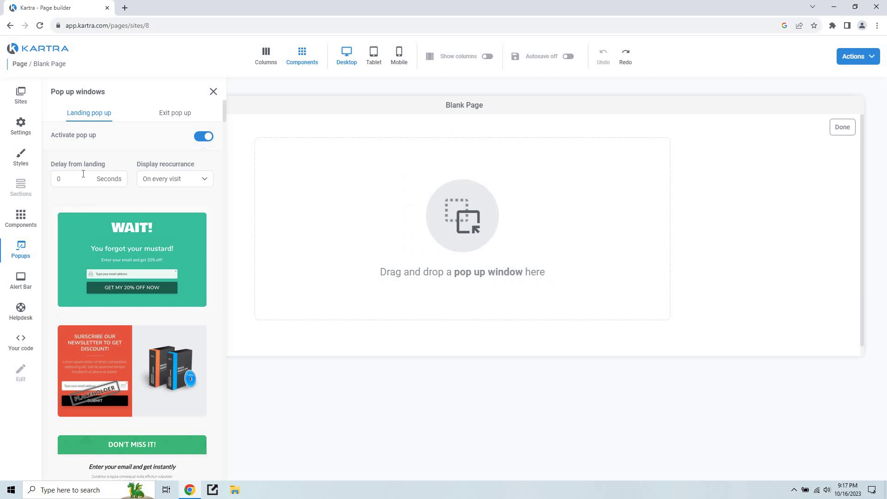
{"action": "left_click", "coordinate": [152, 183]}
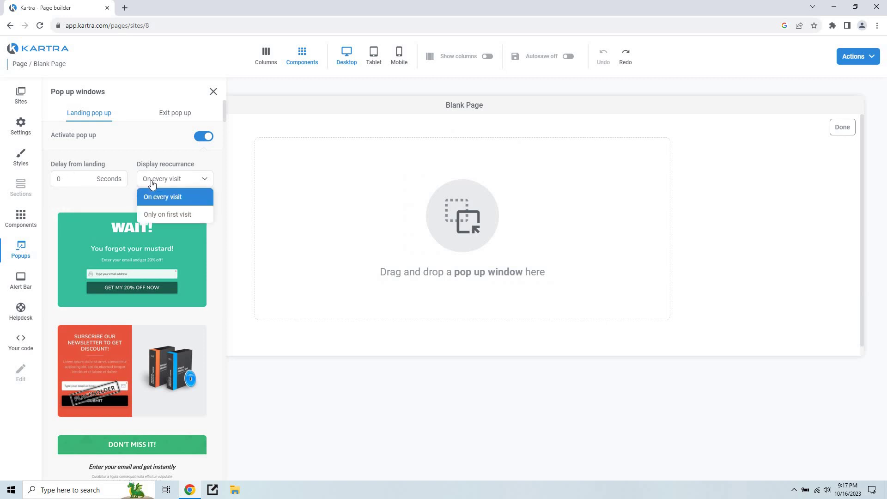
{"action": "left_click", "coordinate": [153, 184]}
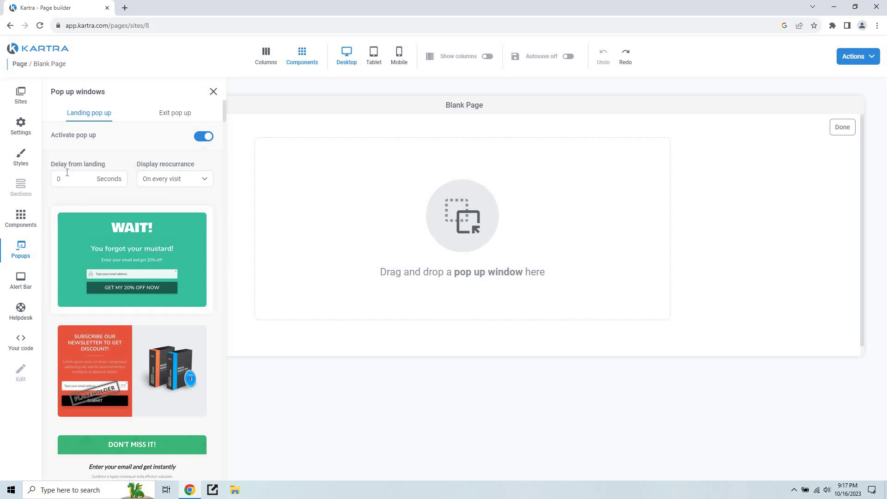
{"action": "left_click", "coordinate": [167, 115]}
{"action": "left_click", "coordinate": [99, 116]}
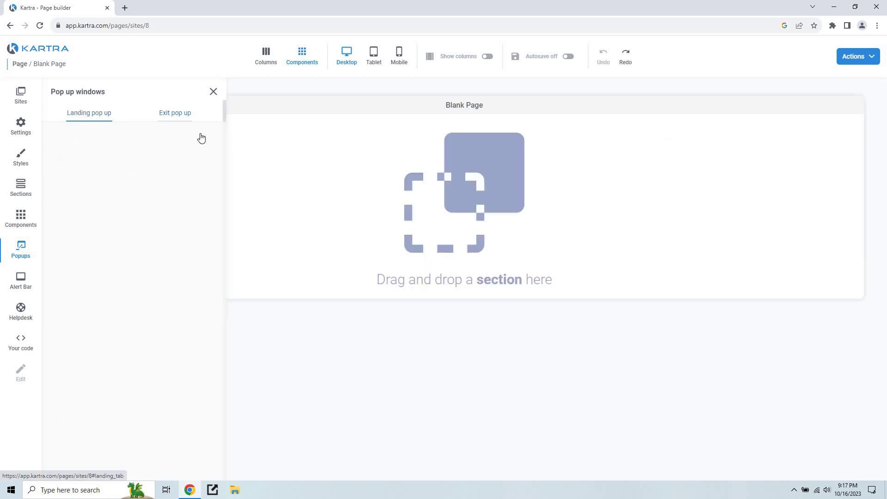
Step: Activate the exit pop-up and scroll through its pop-up templates and back to the top
{"action": "left_click", "coordinate": [173, 119]}
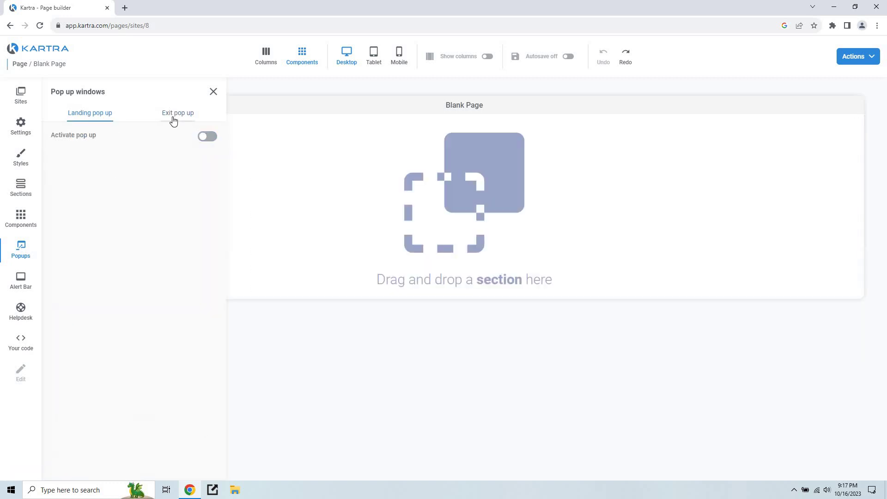
{"action": "left_click", "coordinate": [201, 138]}
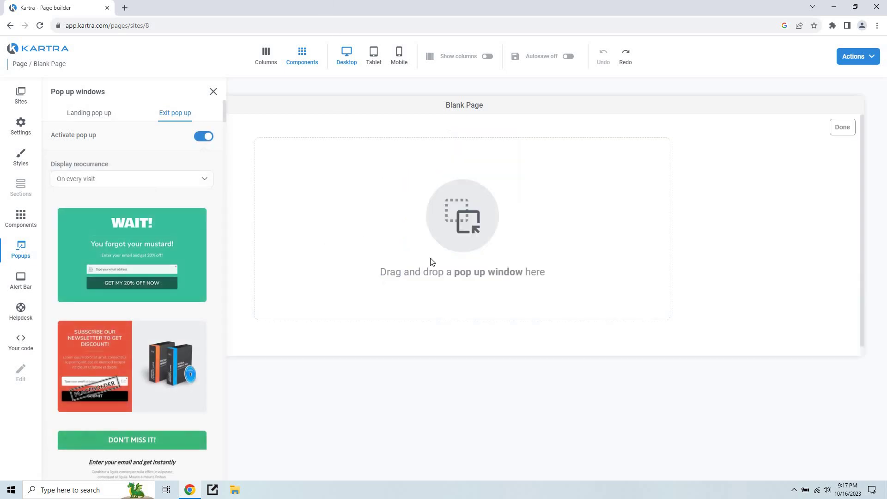
{"action": "scroll", "coordinate": [123, 257], "scroll_direction": "down", "scroll_amount": 6}
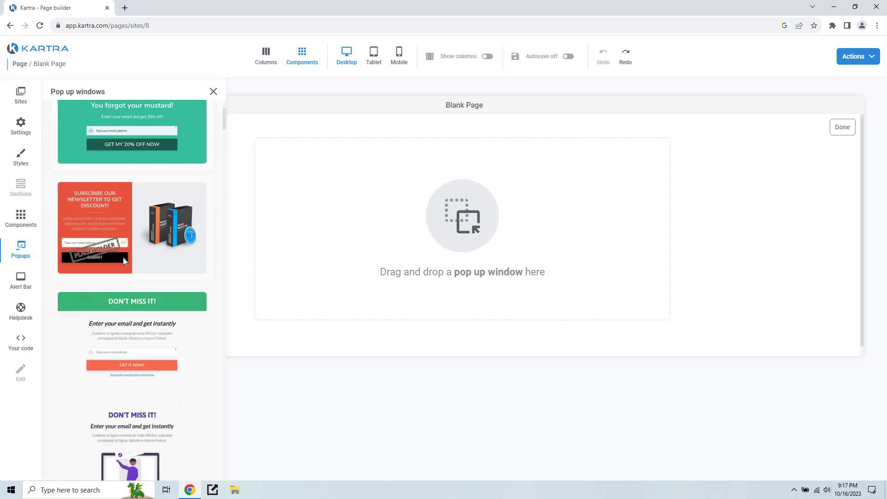
{"action": "scroll", "coordinate": [123, 257], "scroll_direction": "down", "scroll_amount": 2}
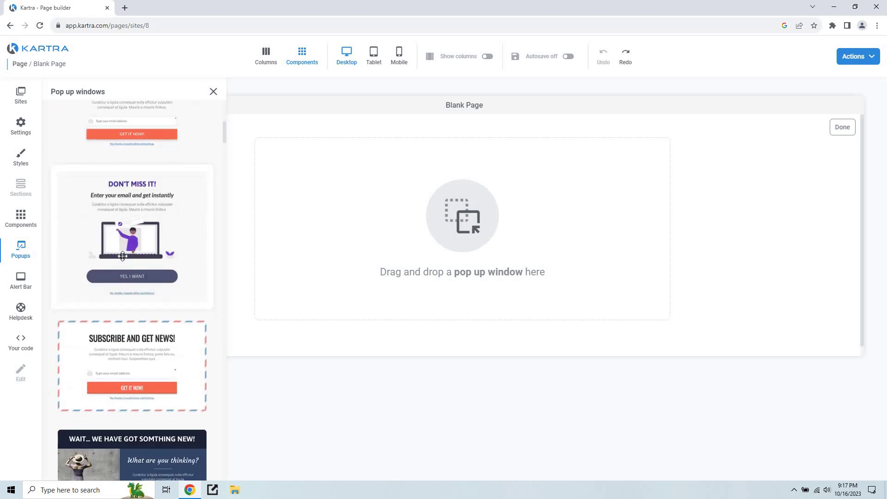
{"action": "scroll", "coordinate": [122, 257], "scroll_direction": "down", "scroll_amount": 3}
{"action": "scroll", "coordinate": [123, 256], "scroll_direction": "down", "scroll_amount": 5}
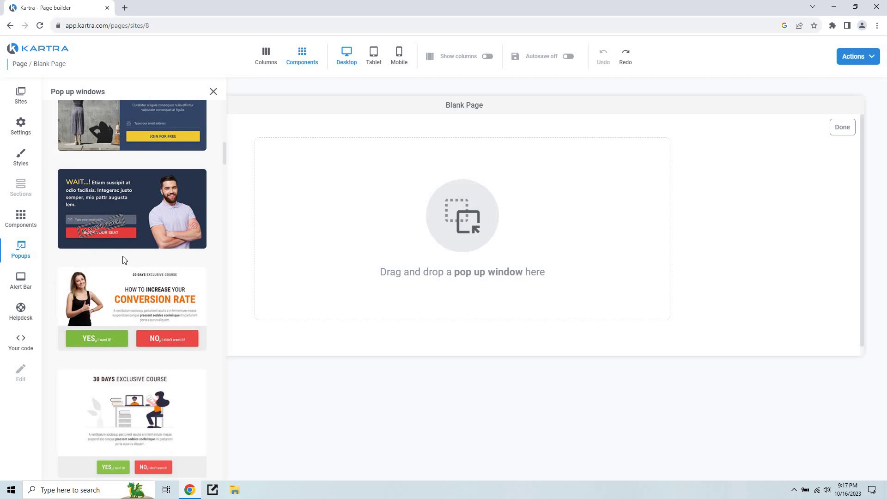
{"action": "scroll", "coordinate": [123, 257], "scroll_direction": "down", "scroll_amount": 9}
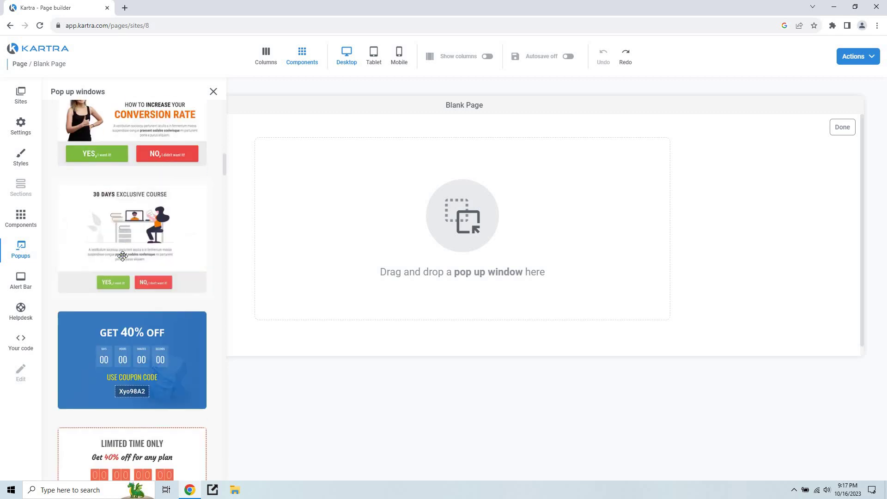
{"action": "scroll", "coordinate": [122, 257], "scroll_direction": "down", "scroll_amount": 4}
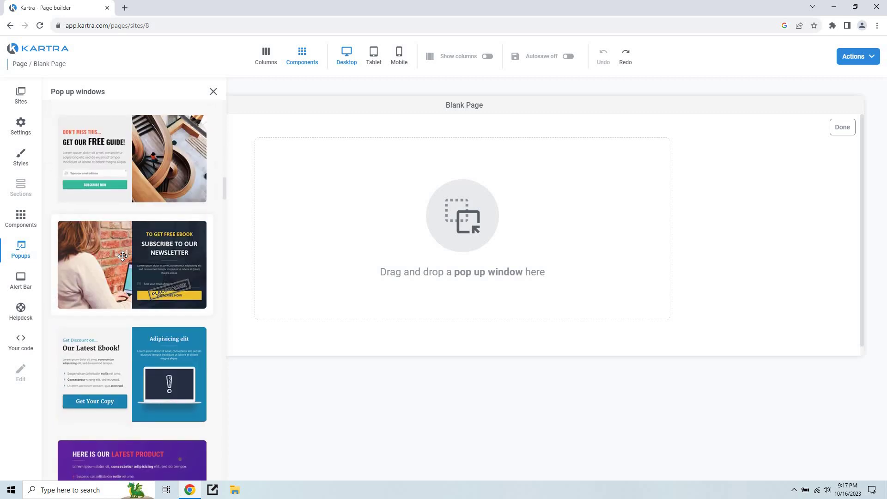
{"action": "scroll", "coordinate": [123, 256], "scroll_direction": "up", "scroll_amount": 20}
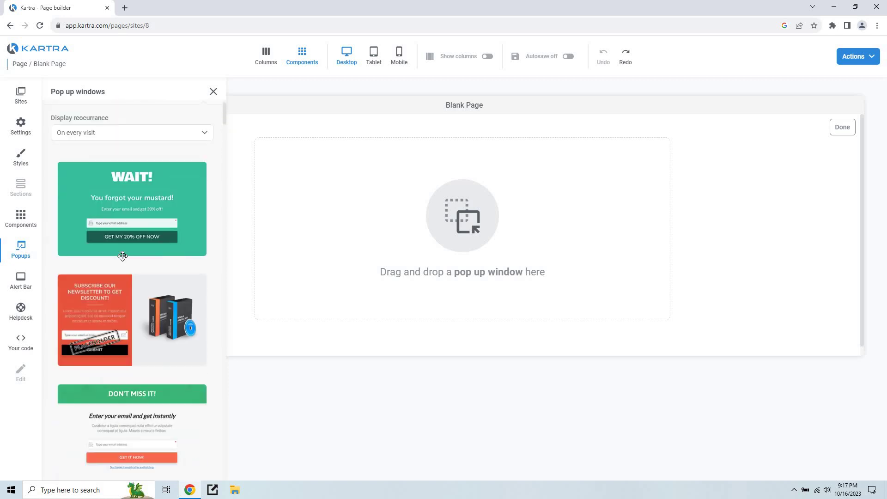
{"action": "scroll", "coordinate": [122, 256], "scroll_direction": "up", "scroll_amount": 1}
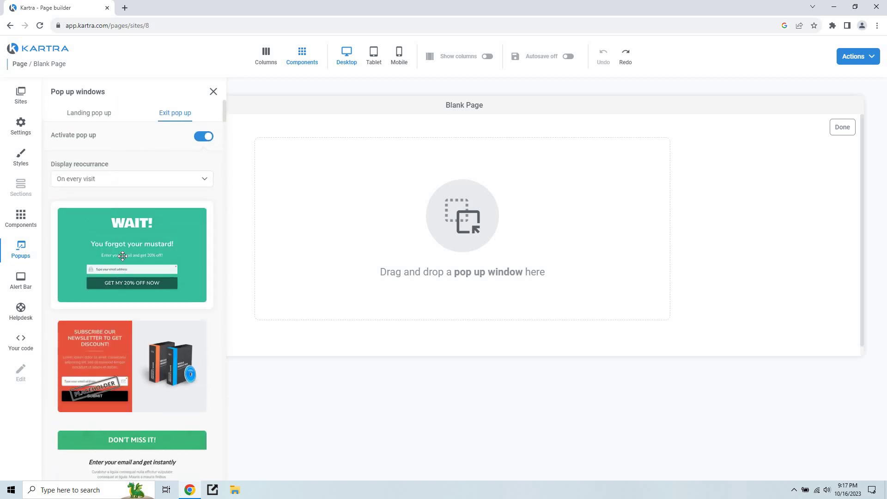
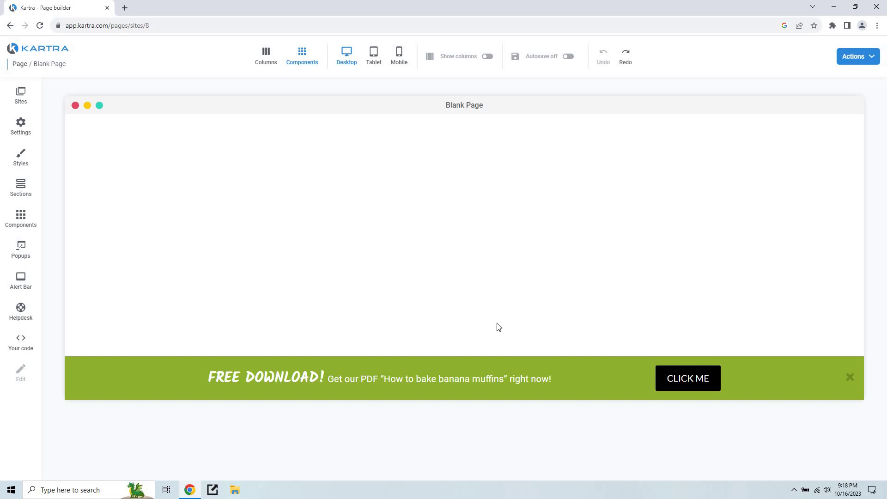
Step: Open the settings for the green Free Download alert bar section on the blank page
{"action": "mouse_move", "coordinate": [480, 378]}
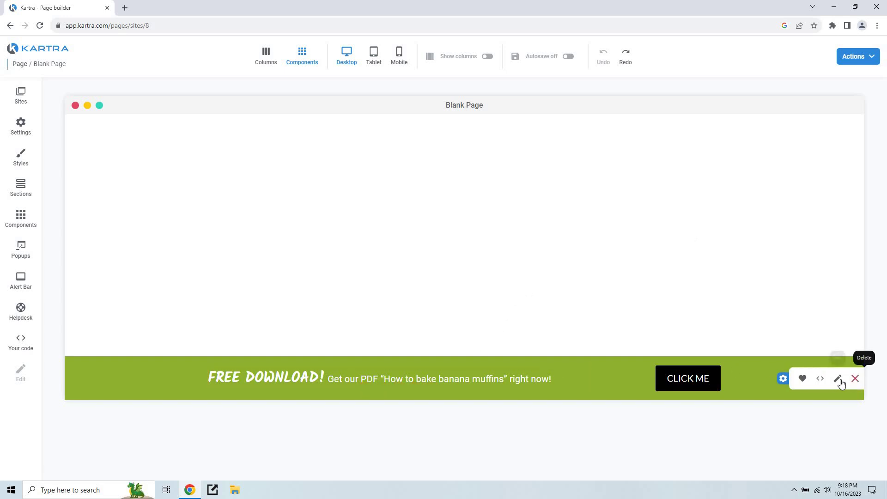
{"action": "left_click", "coordinate": [838, 379]}
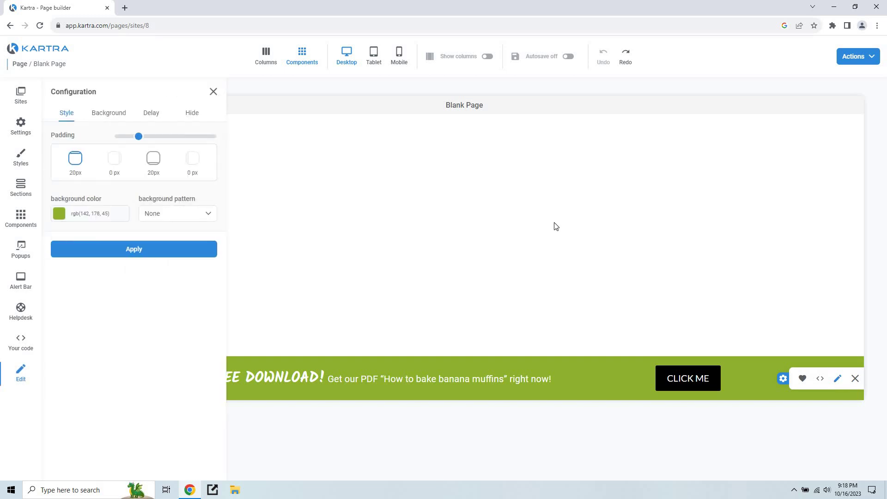
Step: Enable 'Delay this section' for the alert bar (0 seconds, every visit), then go to Helpdesk settings
{"action": "left_click", "coordinate": [118, 120]}
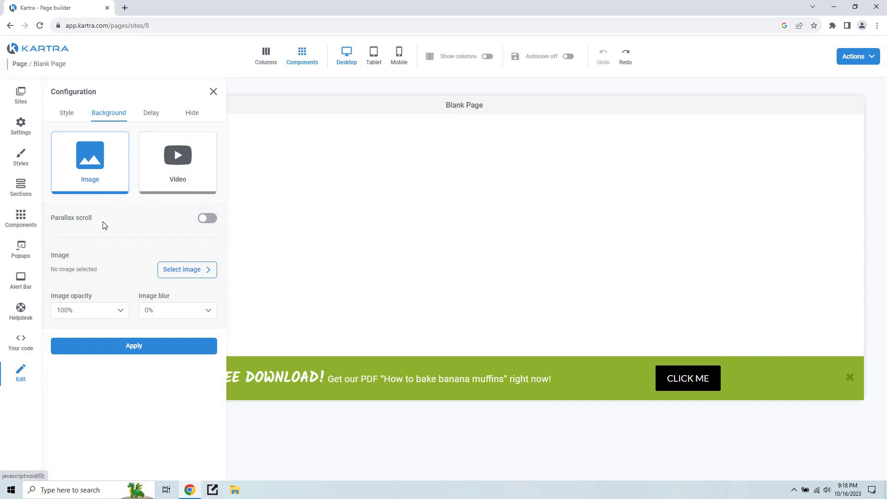
{"action": "left_click", "coordinate": [158, 119]}
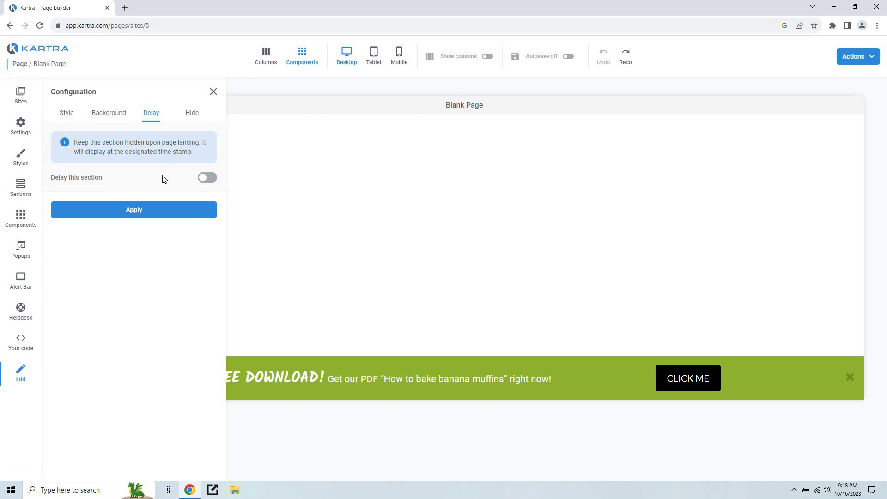
{"action": "left_click", "coordinate": [205, 178]}
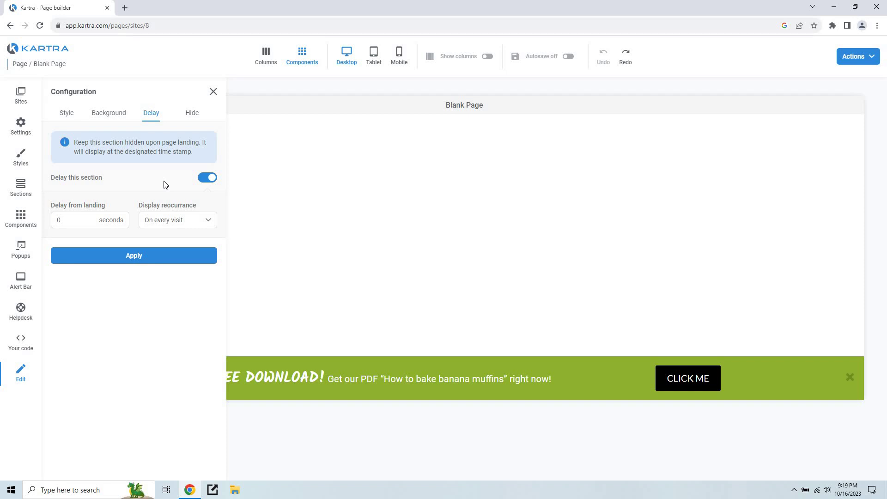
{"action": "left_click", "coordinate": [24, 310]}
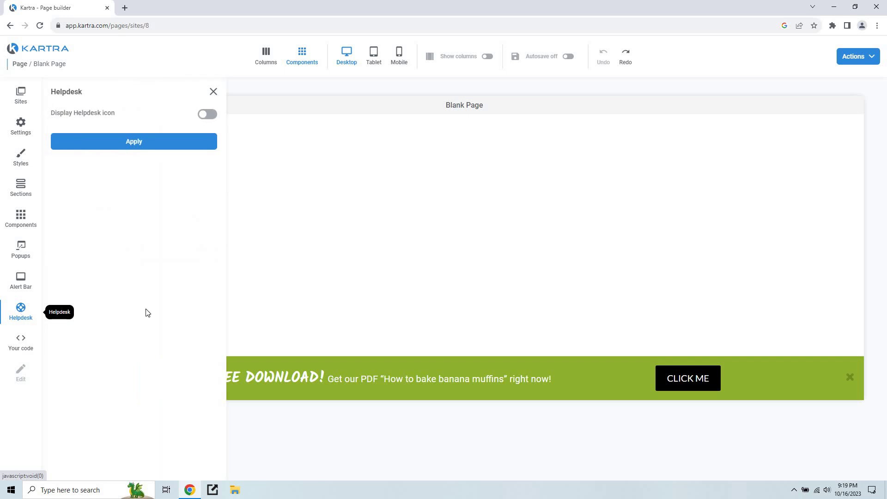
Step: Turn on 'Display Helpdesk icon', close the Helpdesk panel, and bring up the section templates
{"action": "left_click", "coordinate": [202, 115]}
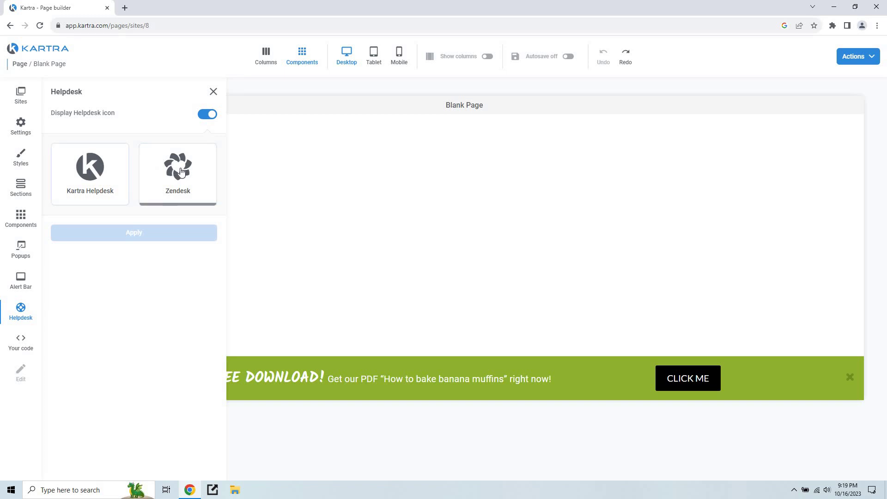
{"action": "left_click", "coordinate": [212, 92]}
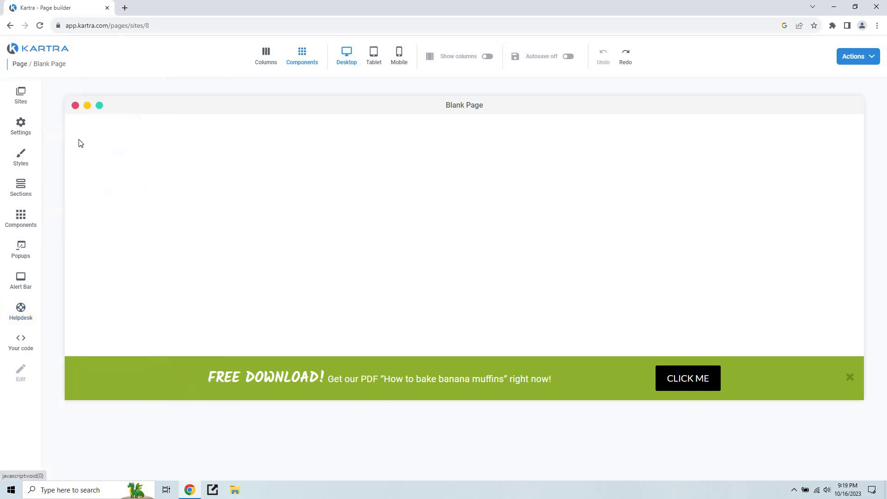
{"action": "left_click", "coordinate": [21, 187]}
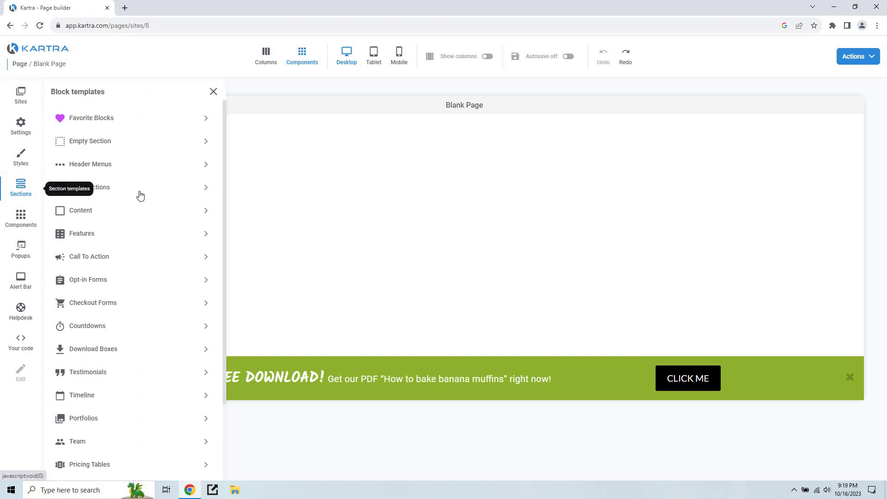
Step: Drag the Facilisis consectetur Hero Sections template onto the page above the alert bar
{"action": "left_click", "coordinate": [128, 187]}
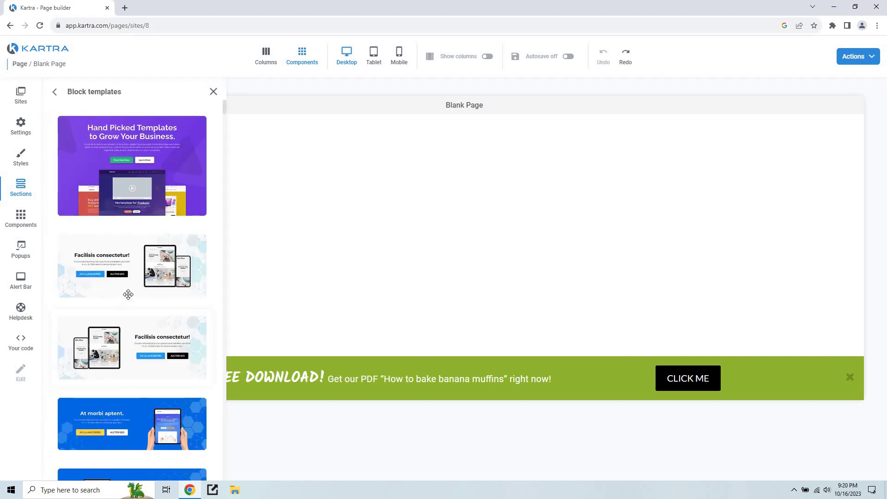
{"action": "left_click_drag", "start_coordinate": [411, 188], "coordinate": [480, 149]}
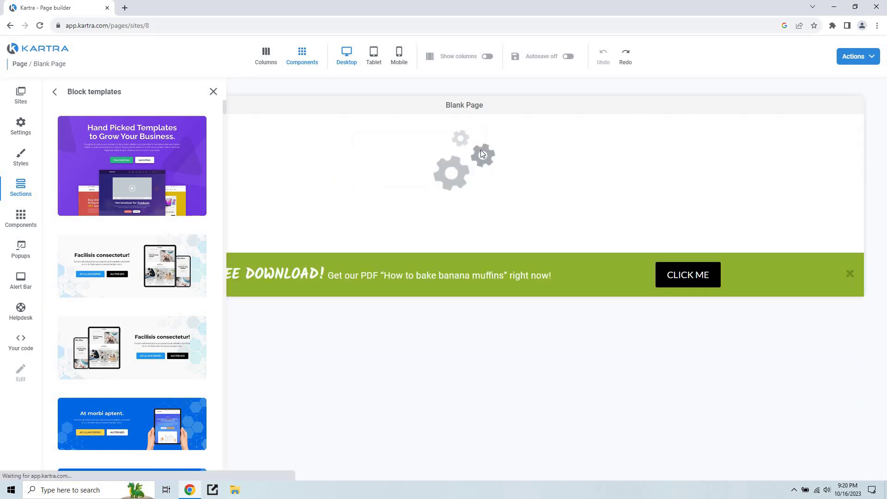